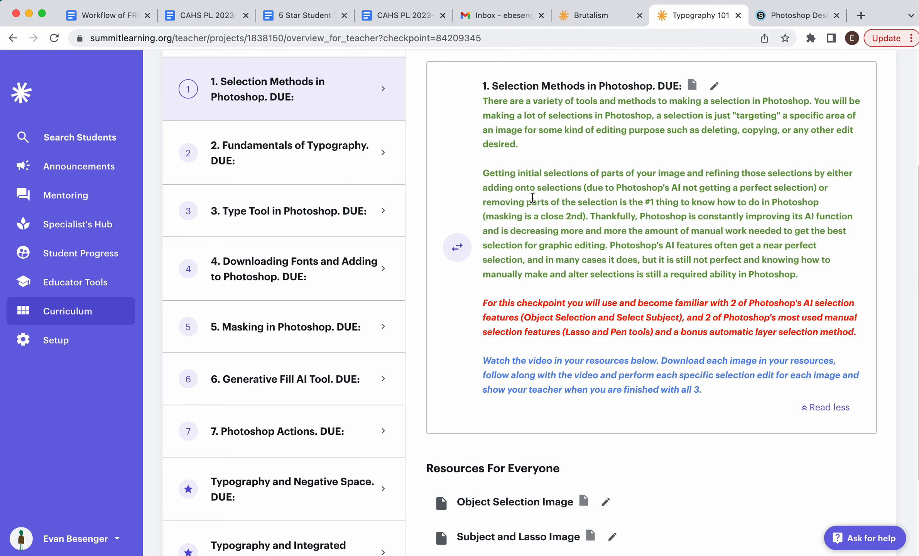
# Open the Object Selection Image resource from the checkpoint and zoom into the image.
pyautogui.scroll(-3, 590, 243)
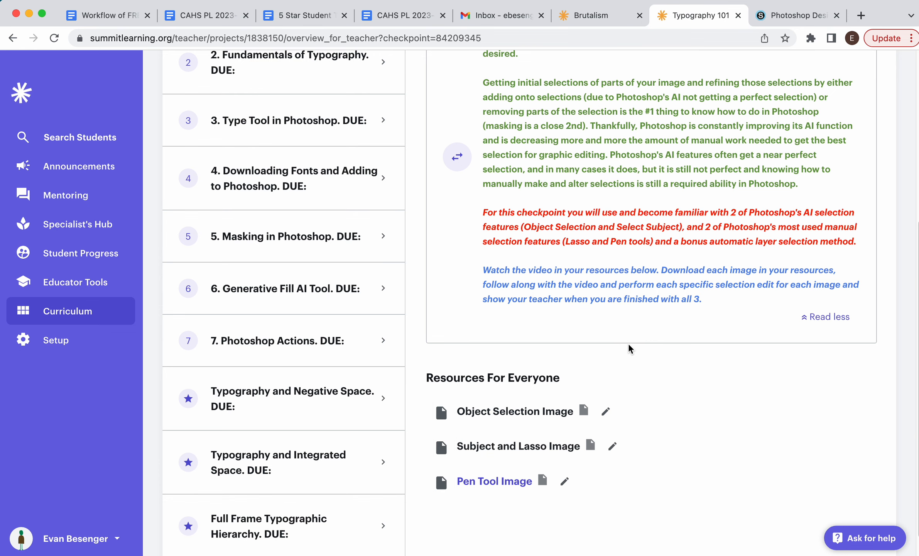
pyautogui.scroll(2, 671, 336)
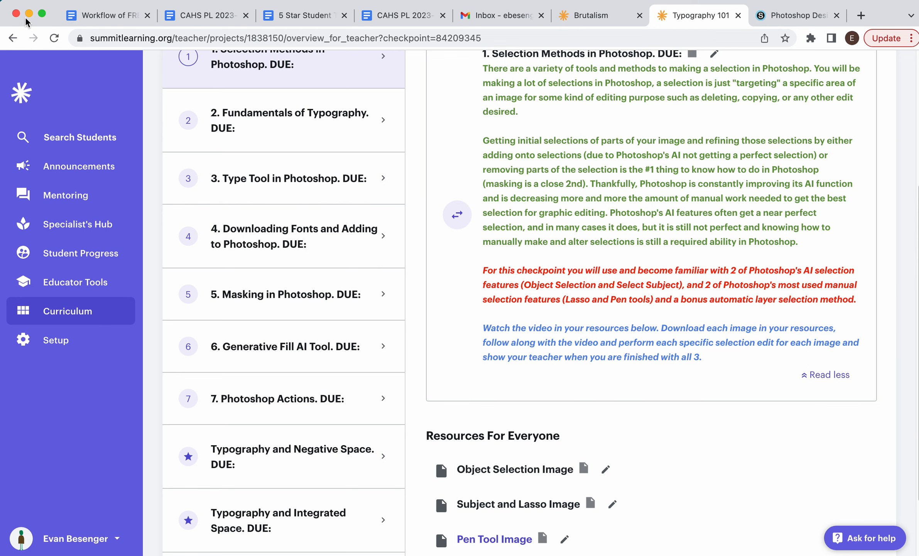
pyautogui.scroll(-3, 460, 272)
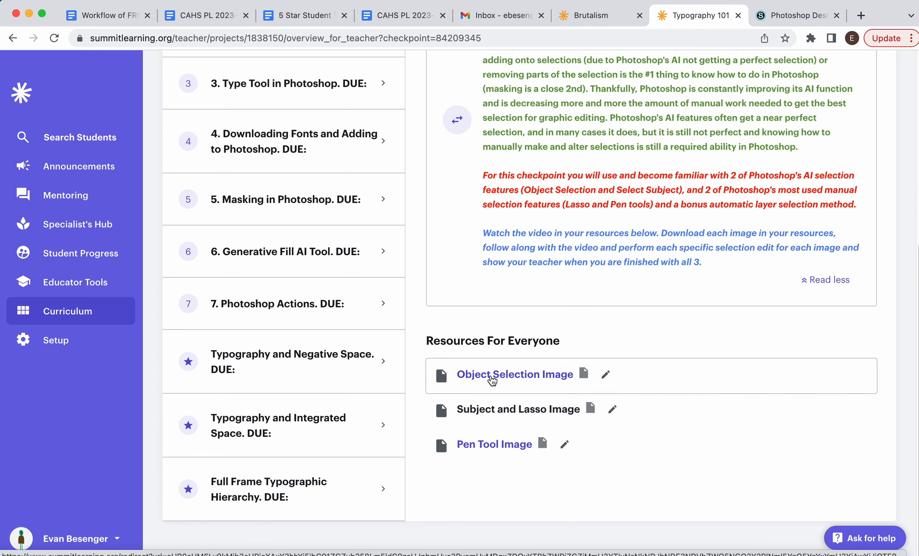
pyautogui.click(492, 378)
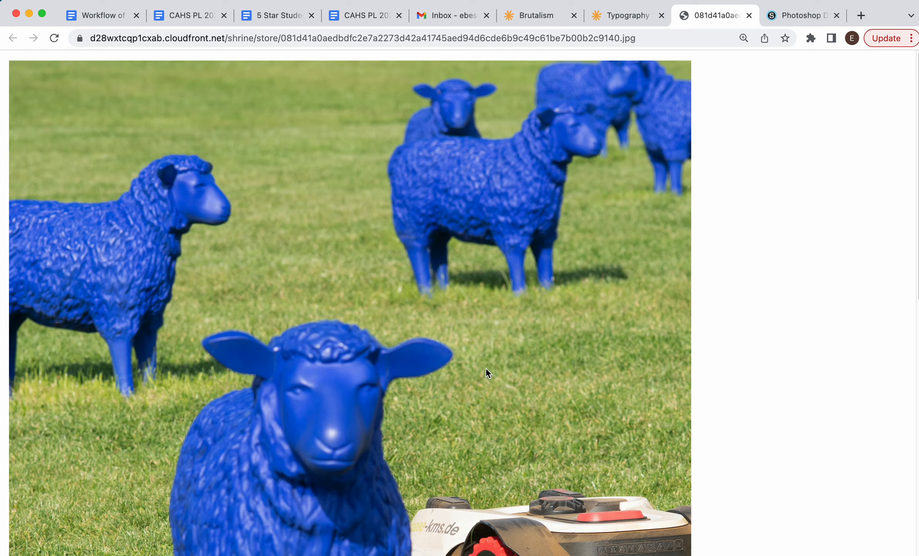
pyautogui.click(363, 236)
pyautogui.click(362, 235)
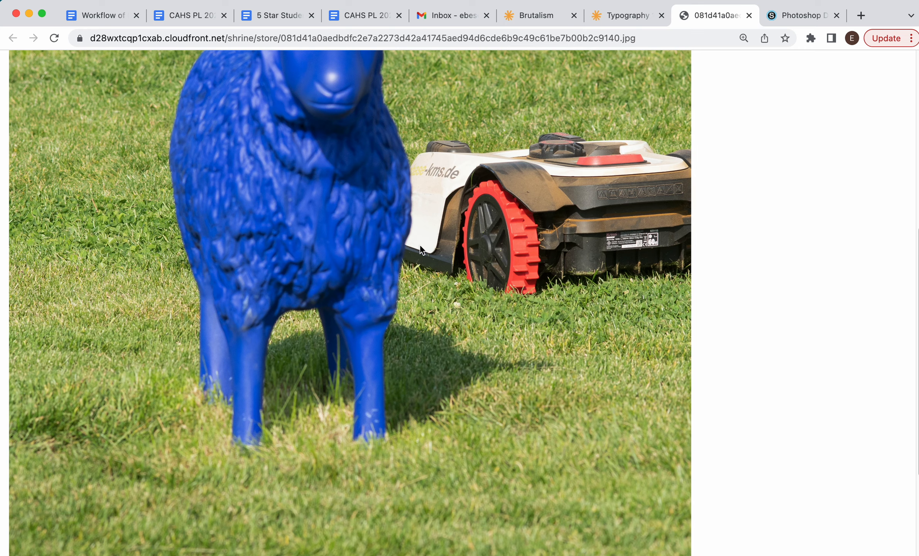
pyautogui.click(328, 261)
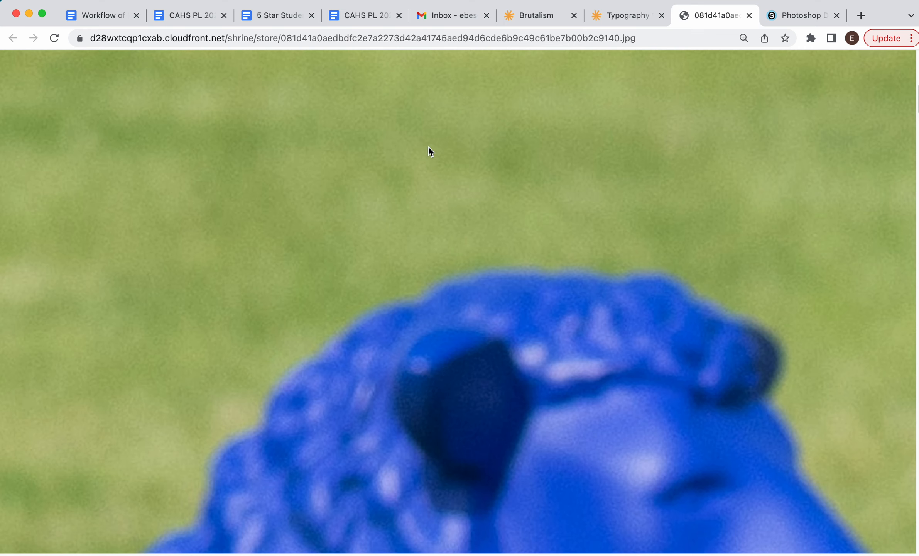
pyautogui.rightClick(392, 158)
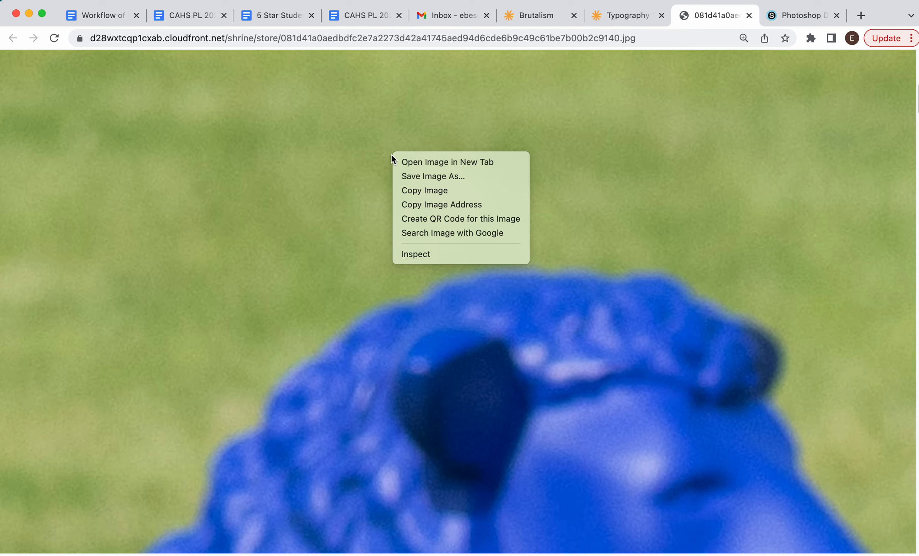
pyautogui.click(426, 177)
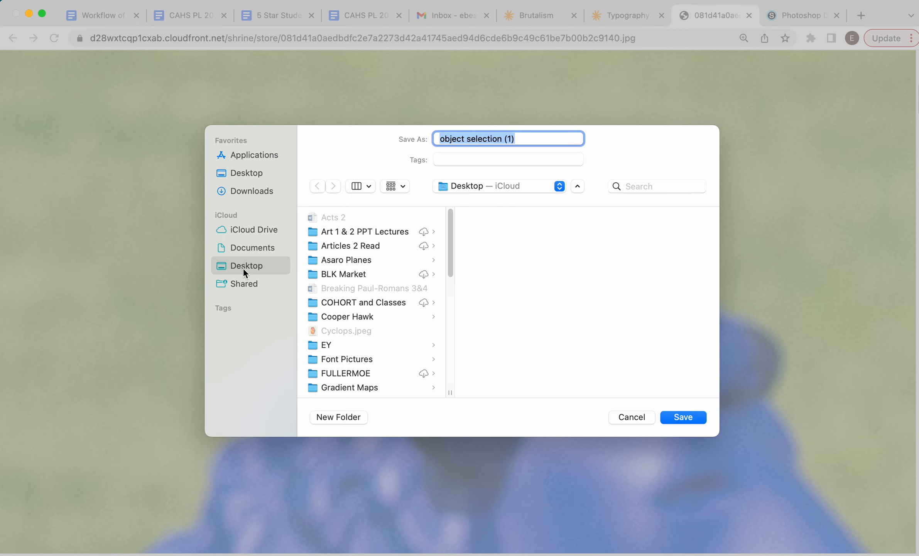
pyautogui.click(251, 191)
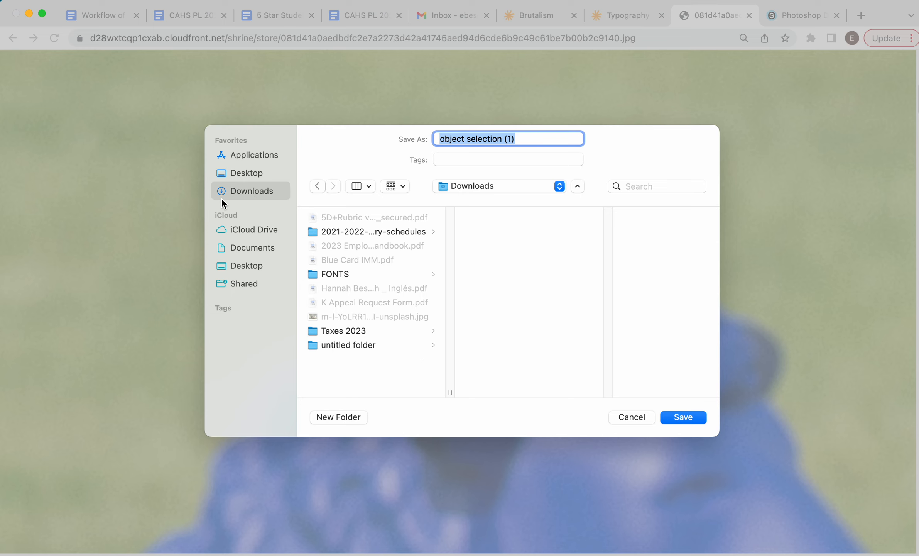
pyautogui.click(228, 266)
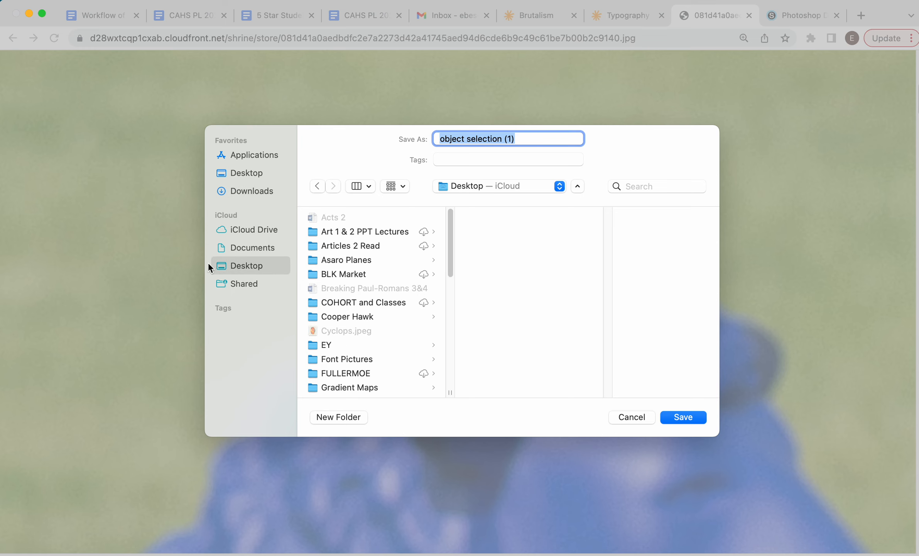
pyautogui.click(637, 419)
# Open the object selection.jpg file from the desktop in Photoshop (Beta).
pyautogui.click(749, 16)
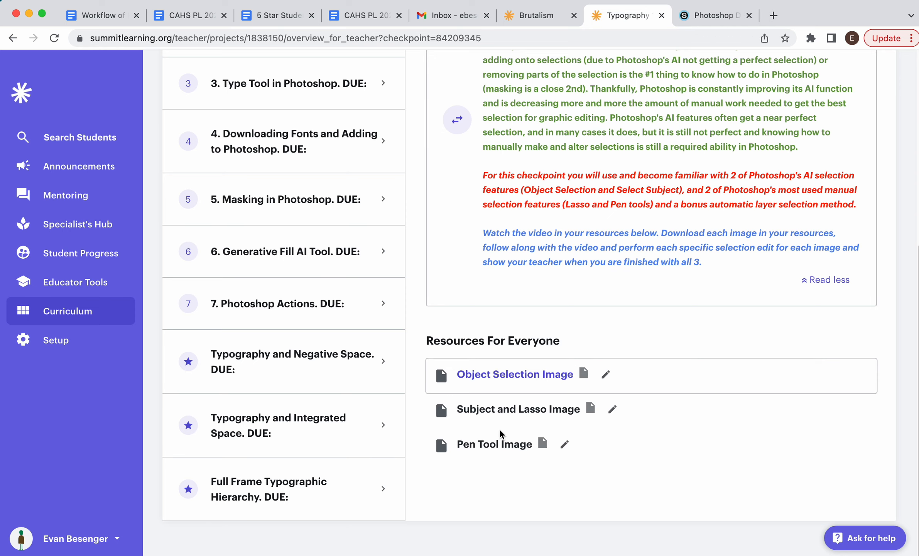
pyautogui.click(29, 15)
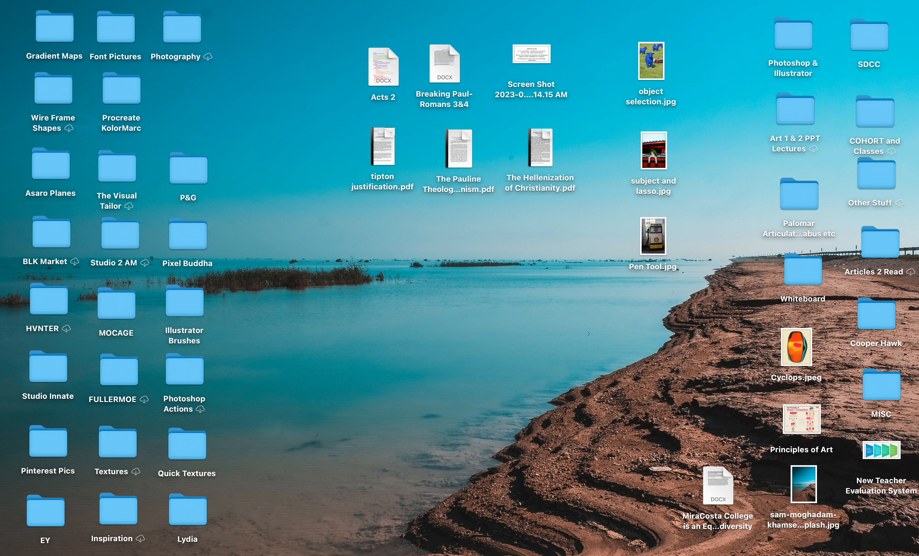
pyautogui.moveTo(424, 552)
pyautogui.click(651, 61)
pyautogui.moveTo(650, 61); pyautogui.dragTo(400, 553)
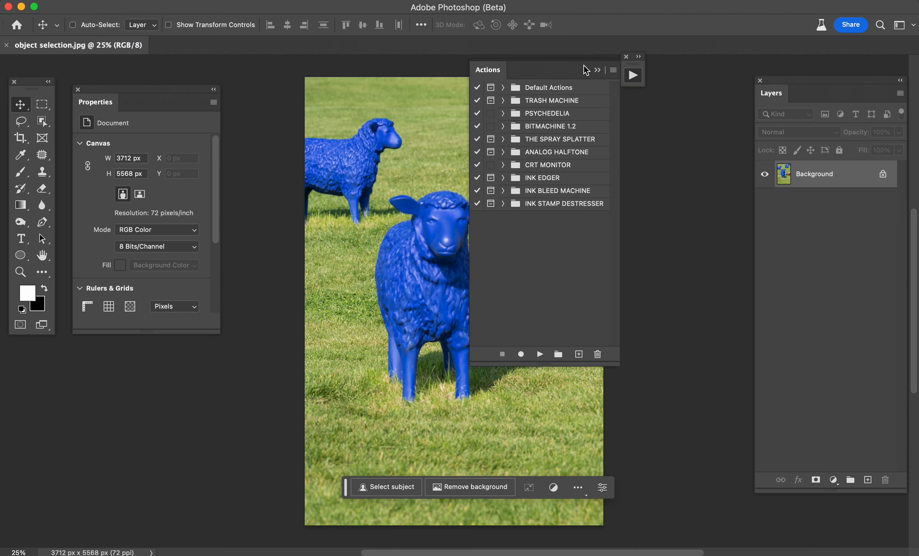
# Close the Actions and Properties panels.
pyautogui.moveTo(559, 69); pyautogui.dragTo(570, 99)
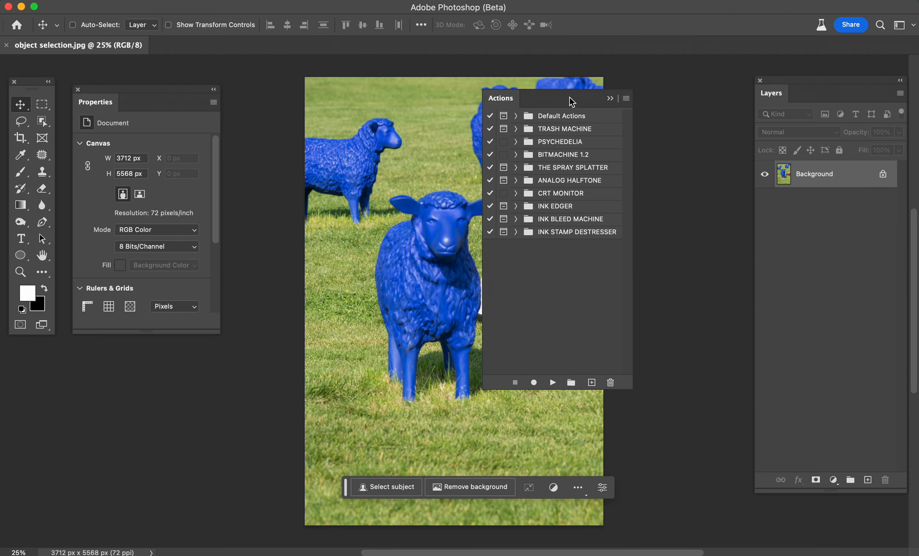
pyautogui.click(487, 91)
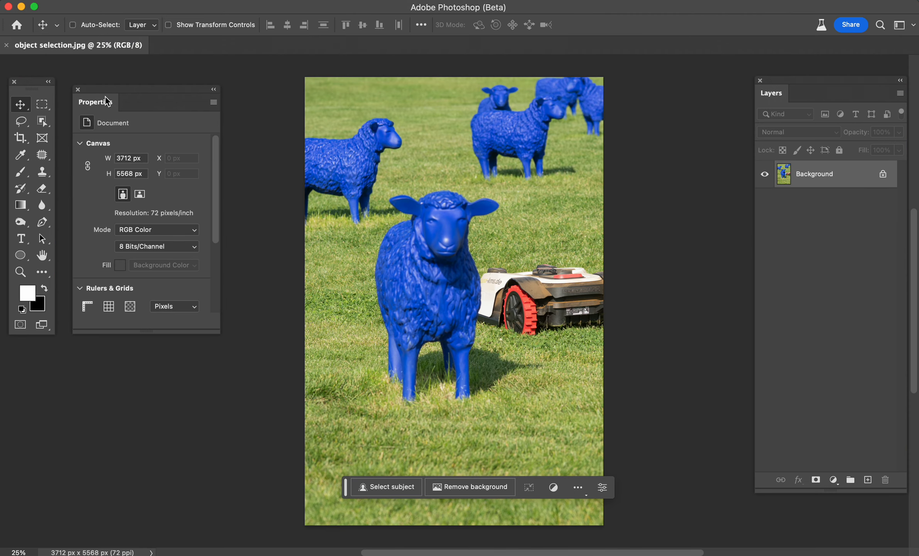
pyautogui.click(78, 89)
# Browse the Applications folder, including the Adobe Photoshop 2023 folder.
pyautogui.click(21, 7)
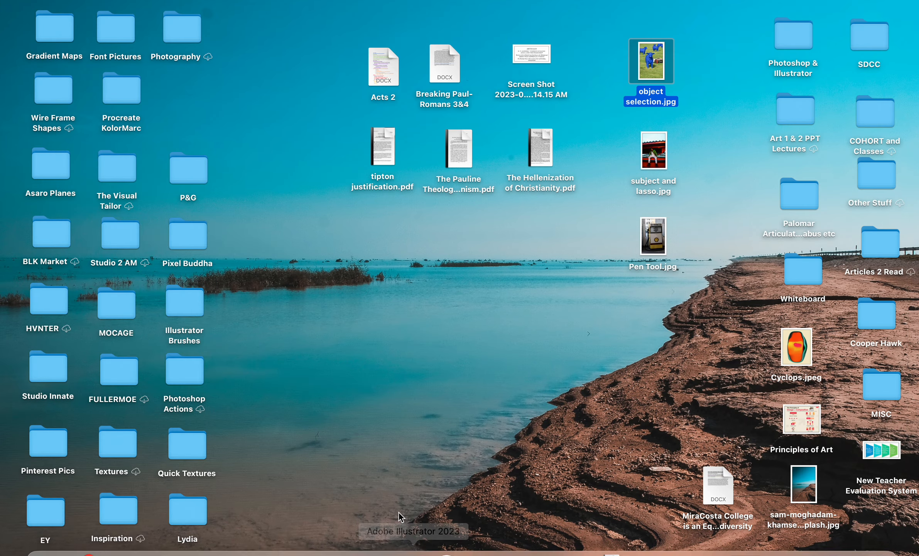
pyautogui.moveTo(448, 554)
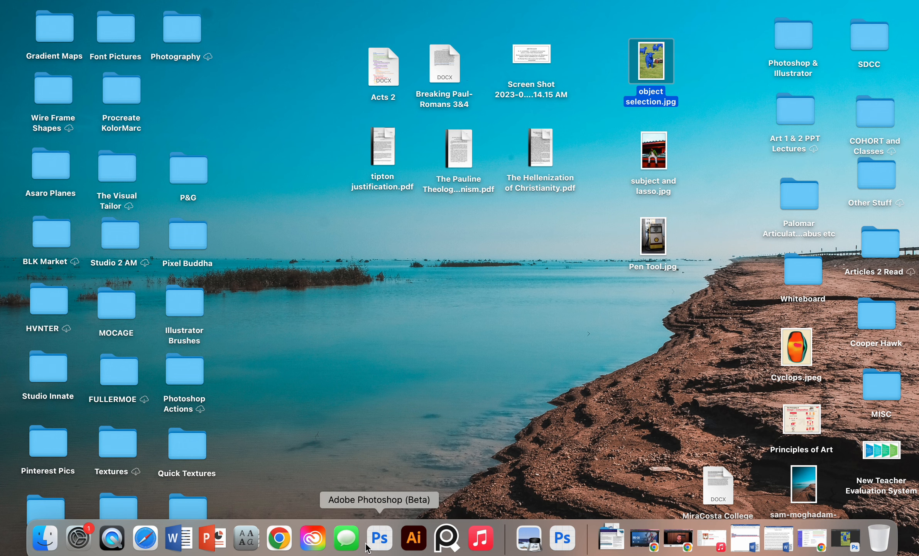
pyautogui.click(284, 91)
pyautogui.click(172, 2)
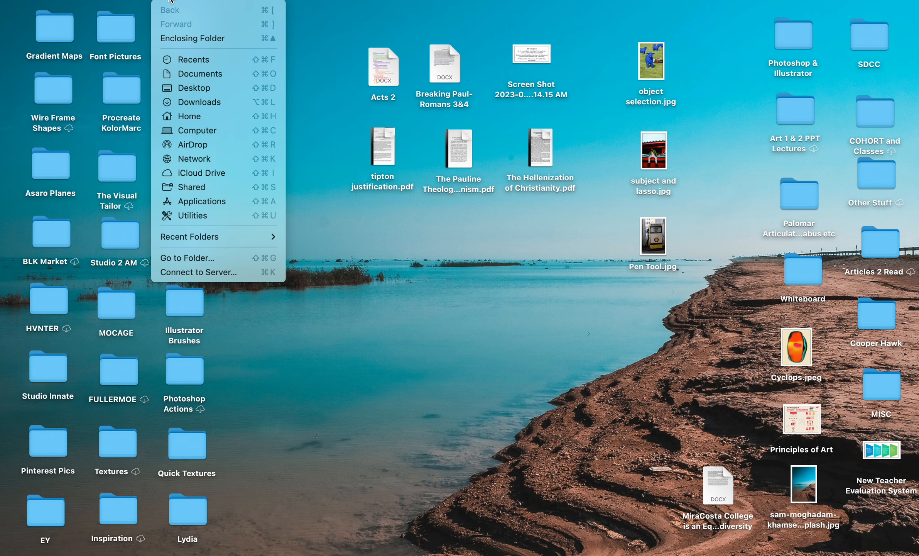
pyautogui.click(218, 204)
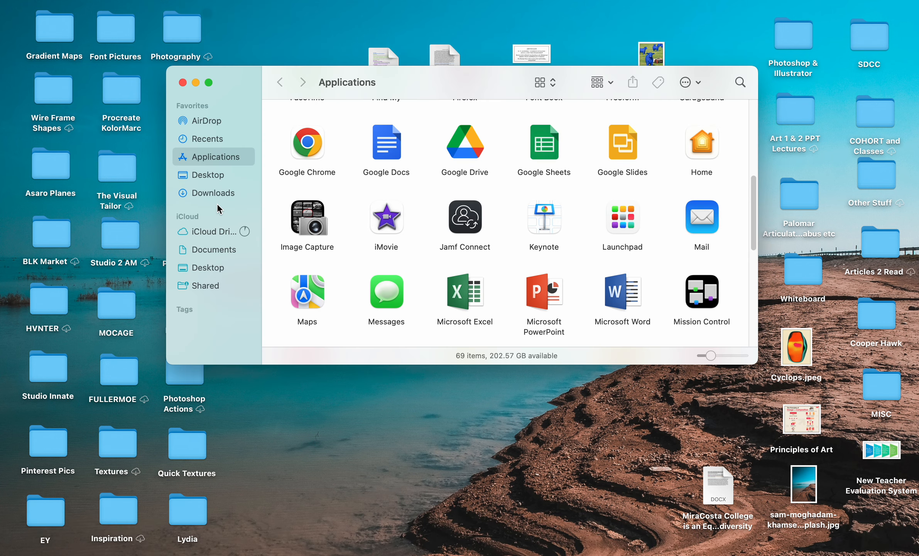
pyautogui.scroll(5, 511, 226)
pyautogui.scroll(2, 510, 226)
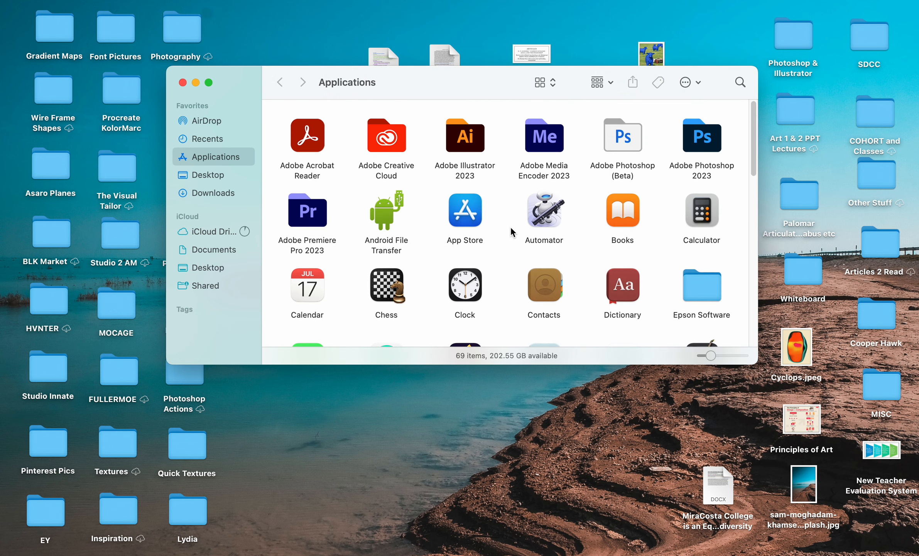
pyautogui.doubleClick(696, 146)
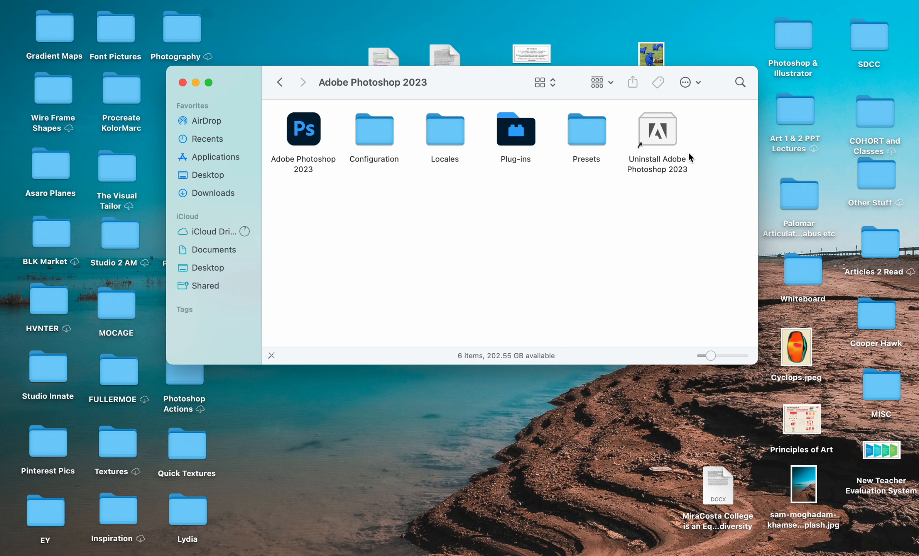
pyautogui.click(298, 129)
pyautogui.moveTo(299, 131)
pyautogui.mouseDown()
pyautogui.moveTo(383, 552)
pyautogui.moveTo(390, 523)
pyautogui.moveTo(297, 128)
pyautogui.mouseUp()
pyautogui.click(329, 224)
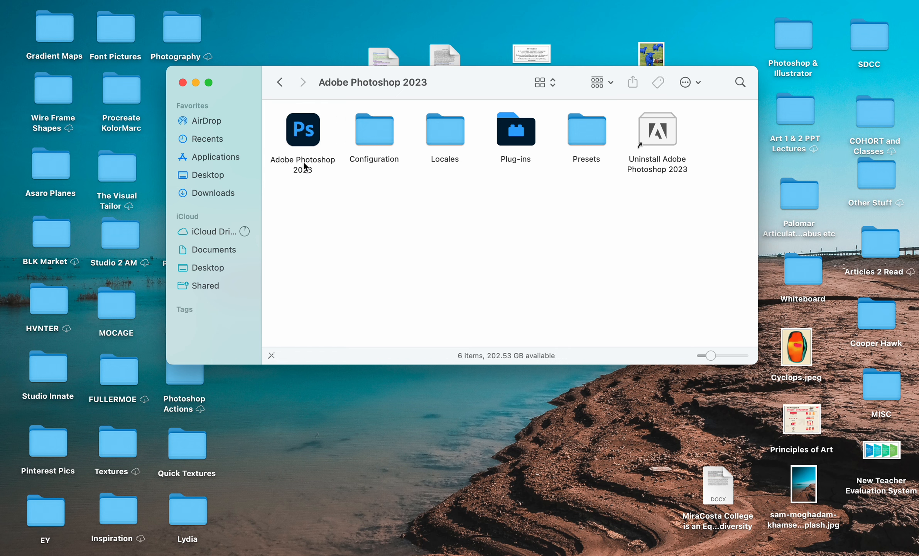
pyautogui.click(279, 83)
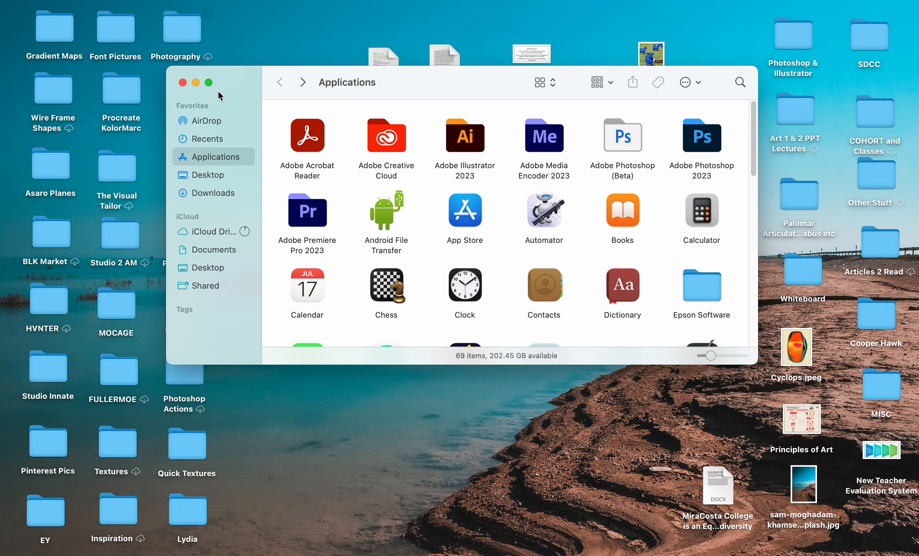
pyautogui.click(182, 83)
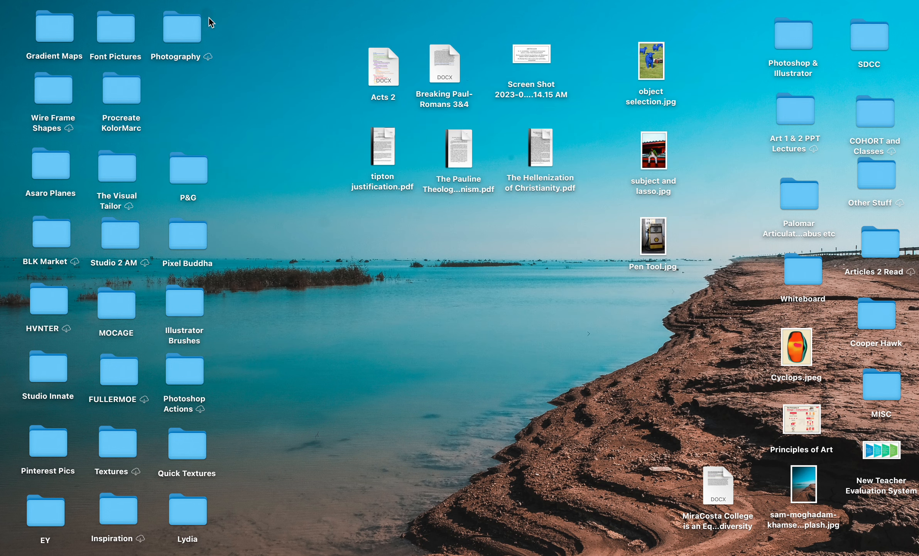
# Open Adobe Creative Cloud from the Applications folder and view its Beta apps category.
pyautogui.click(208, 1)
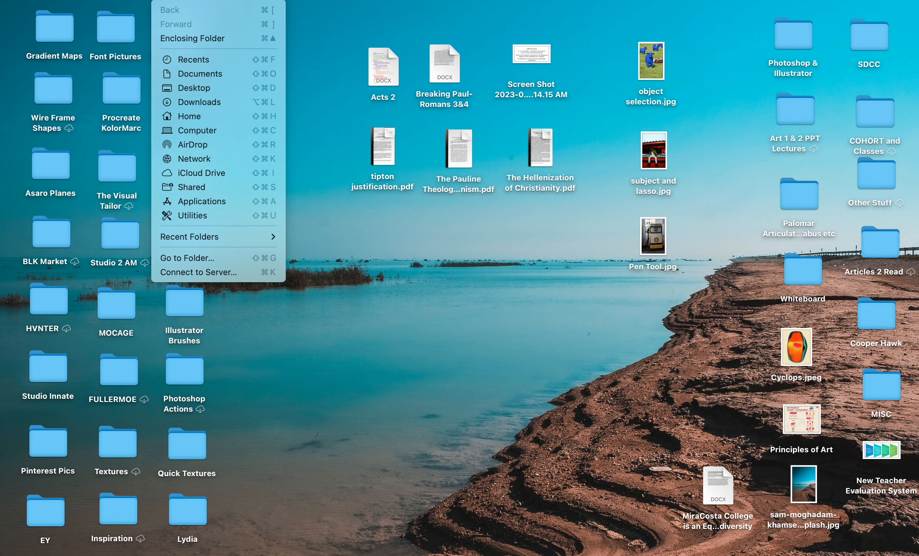
pyautogui.click(202, 201)
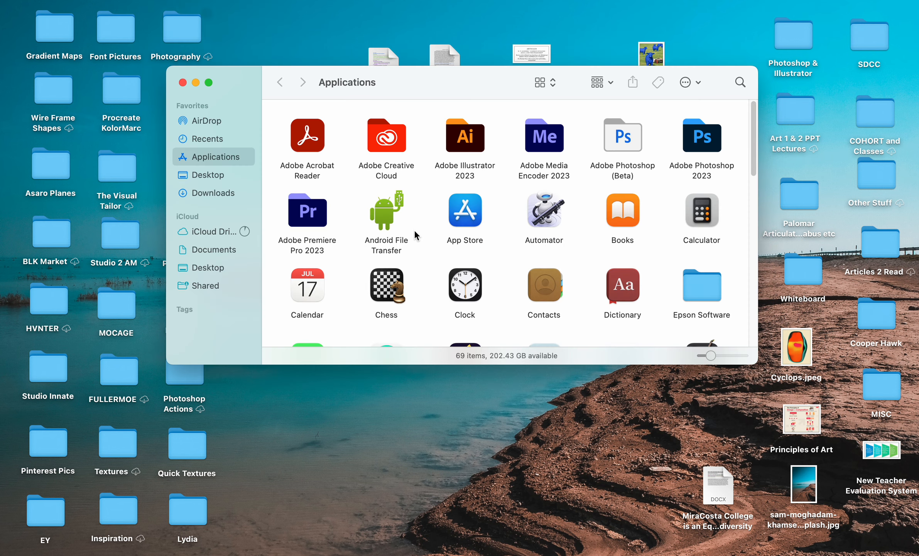
pyautogui.doubleClick(386, 144)
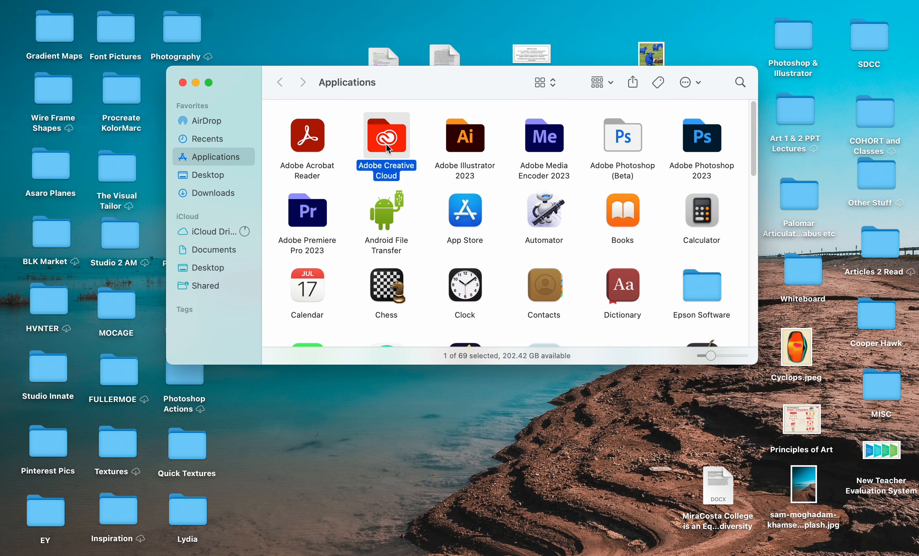
pyautogui.doubleClick(302, 138)
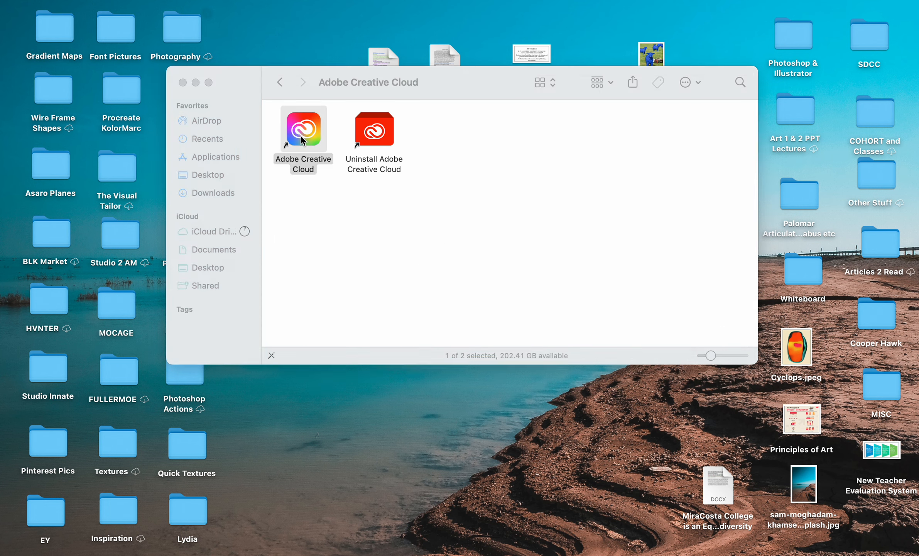
pyautogui.click(460, 331)
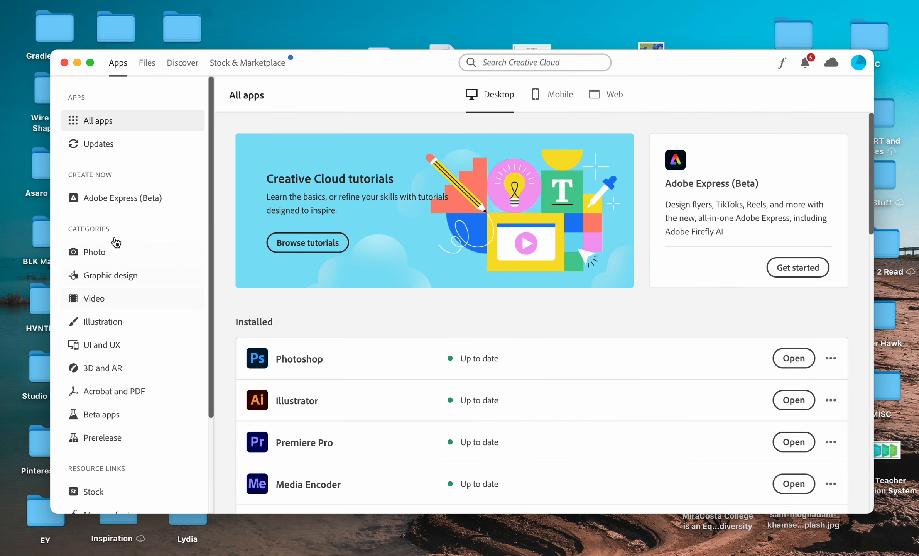
pyautogui.click(97, 422)
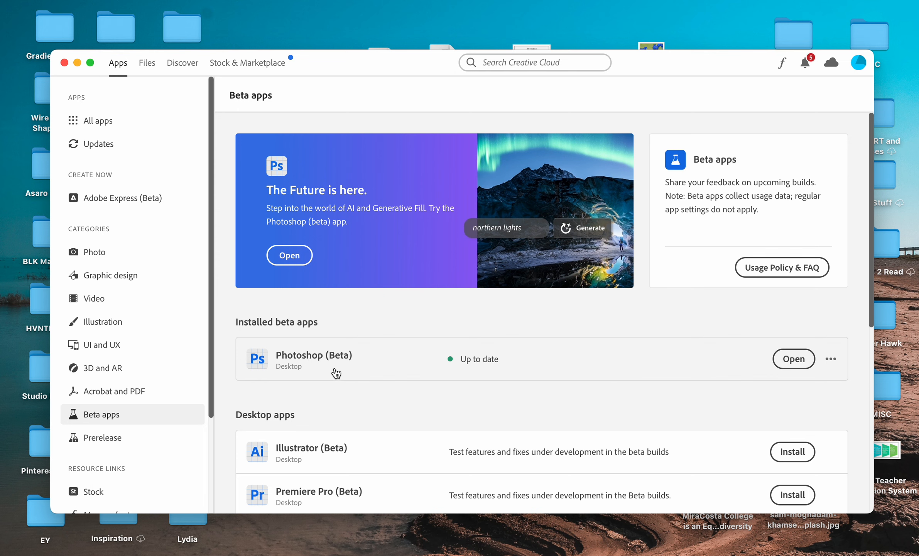
pyautogui.click(64, 63)
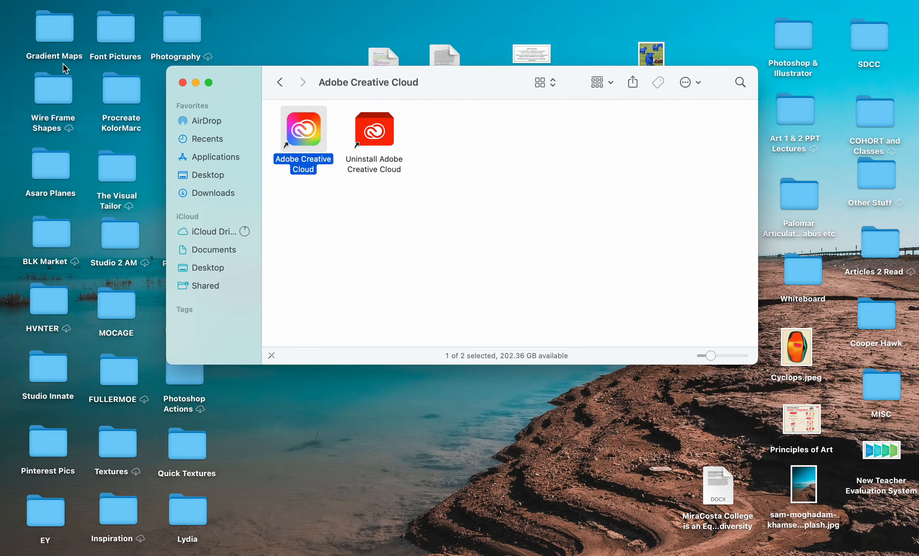
pyautogui.click(354, 253)
pyautogui.click(183, 83)
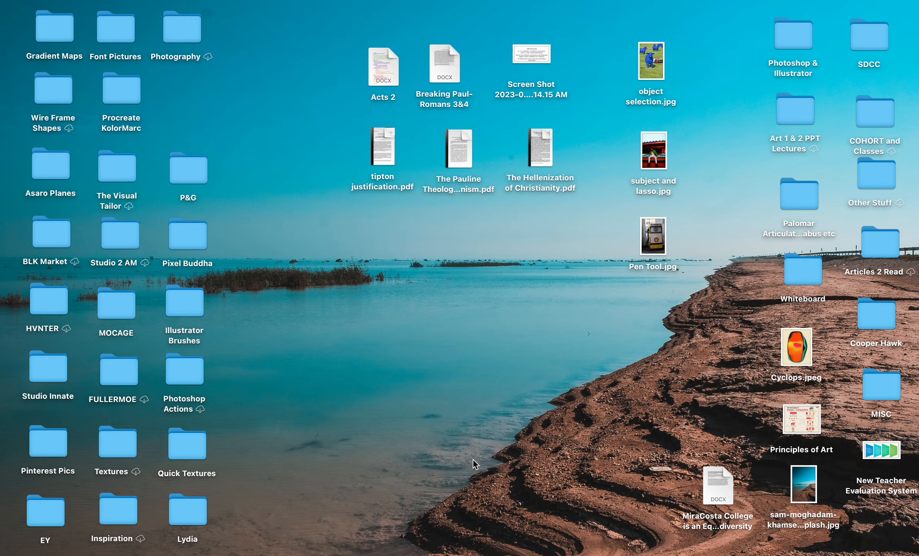
# Return to Photoshop (Beta), unlock the Background layer and move the Layers panel nearer the canvas.
pyautogui.click(380, 548)
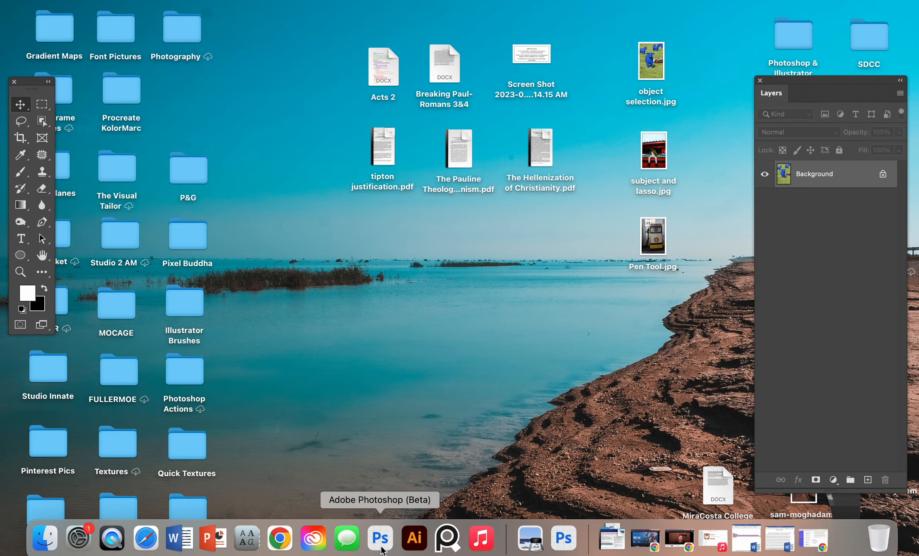
pyautogui.click(887, 177)
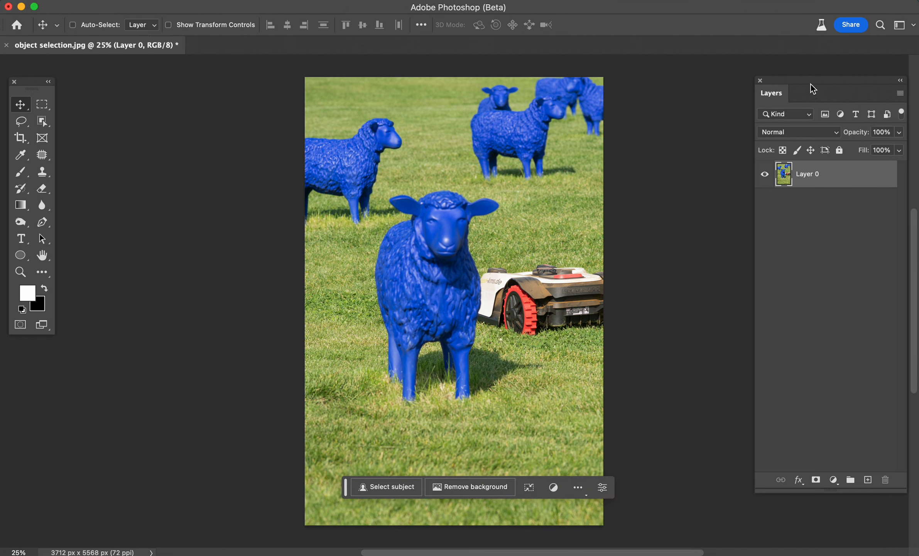
pyautogui.moveTo(811, 82); pyautogui.dragTo(729, 89)
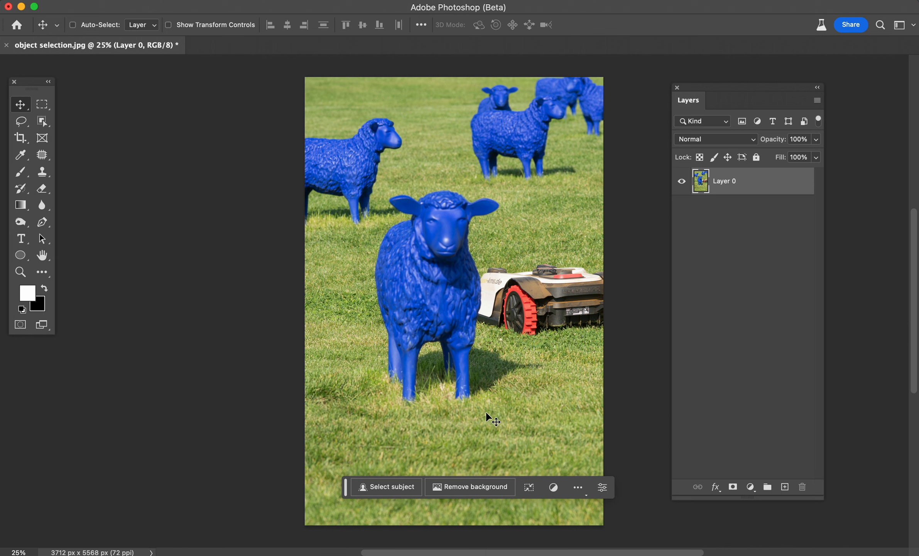
# Move the Tools panel closer to the canvas and select the Object Selection tool.
pyautogui.moveTo(35, 86); pyautogui.dragTo(94, 130)
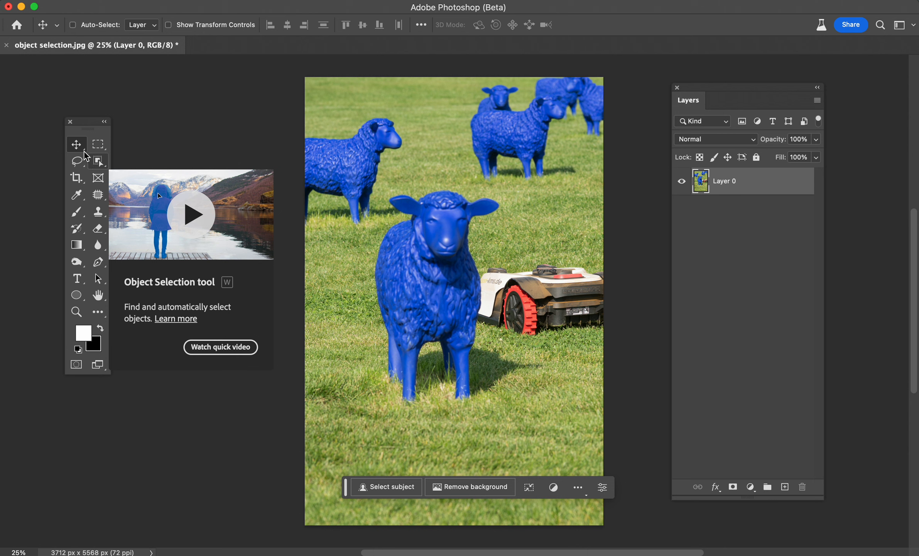
pyautogui.click(99, 164)
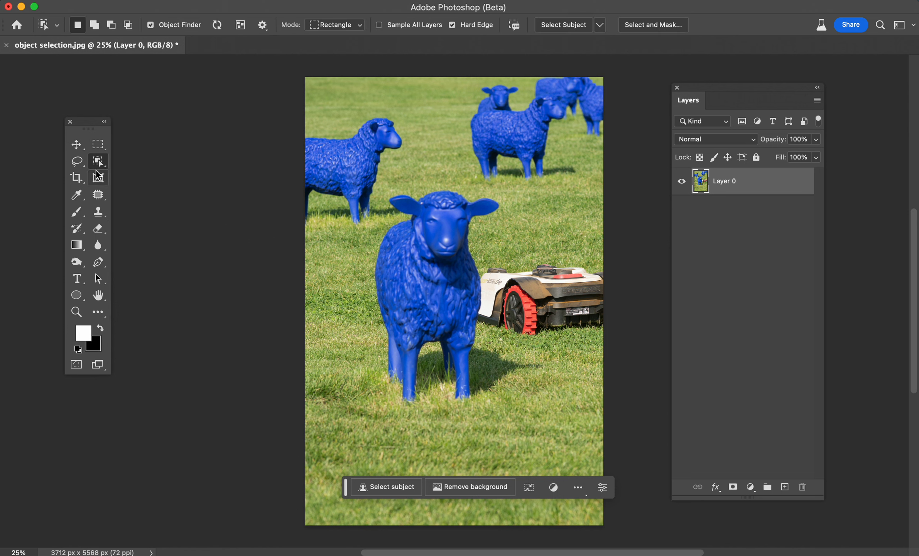
# Change the Object Finder overlay colour to Chartreuse in the tool's settings.
pyautogui.click(217, 25)
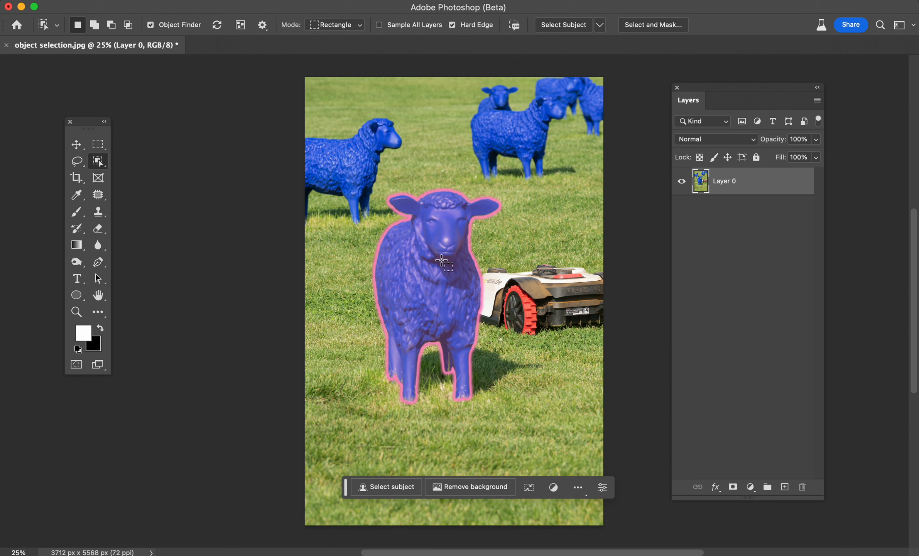
pyautogui.click(262, 25)
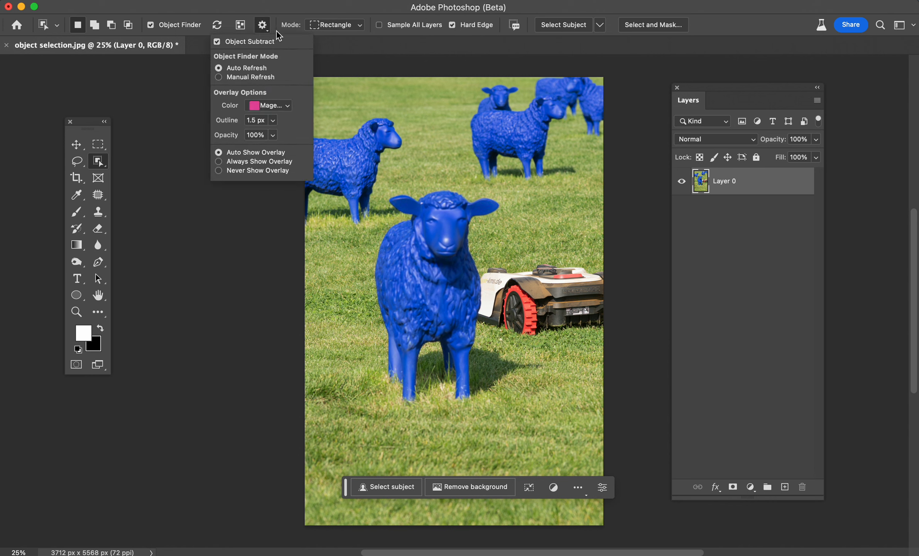
pyautogui.click(268, 108)
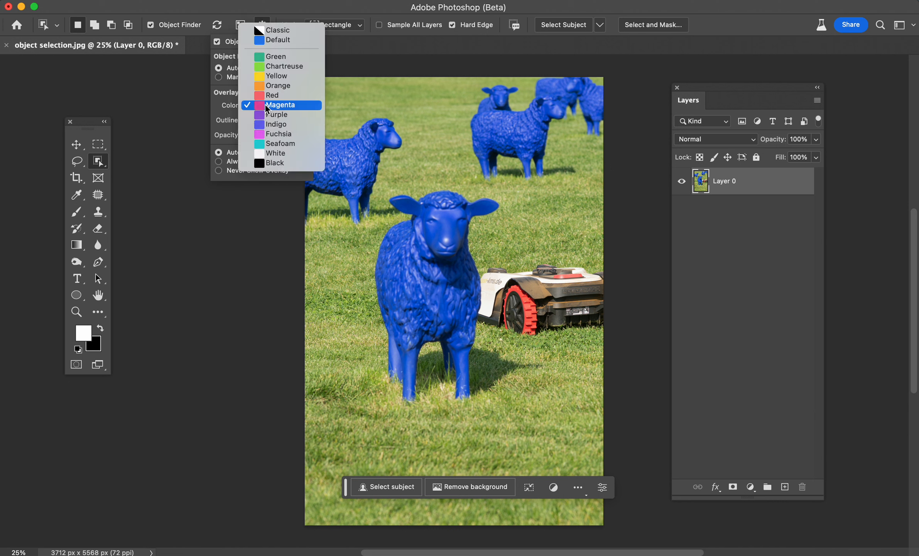
pyautogui.click(276, 67)
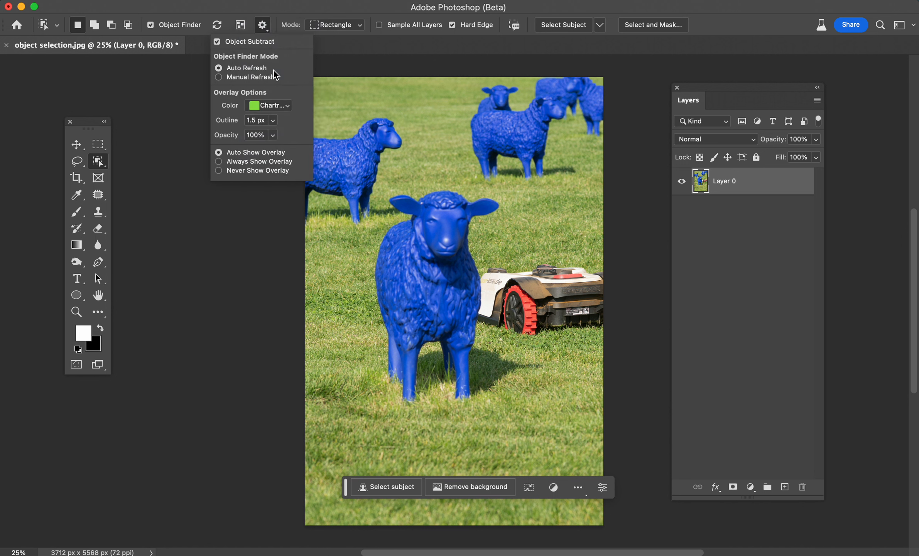
pyautogui.click(272, 135)
pyautogui.click(256, 122)
pyautogui.press('Return')
pyautogui.click(376, 10)
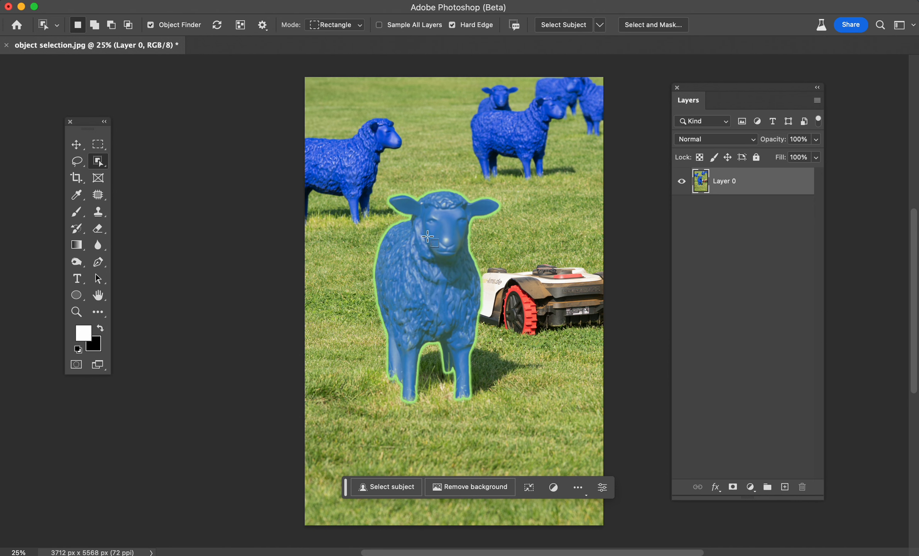
# Select the front sheep with the Object Selection tool and inspect the selection edges up close.
pyautogui.click(438, 265)
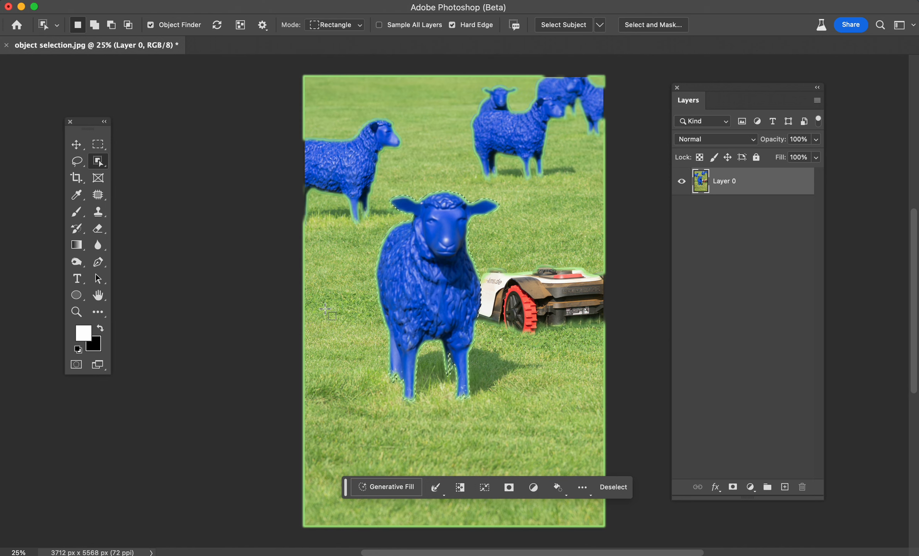
pyautogui.press('super+plus')
pyautogui.press('super+plus')
pyautogui.press('super+plus')
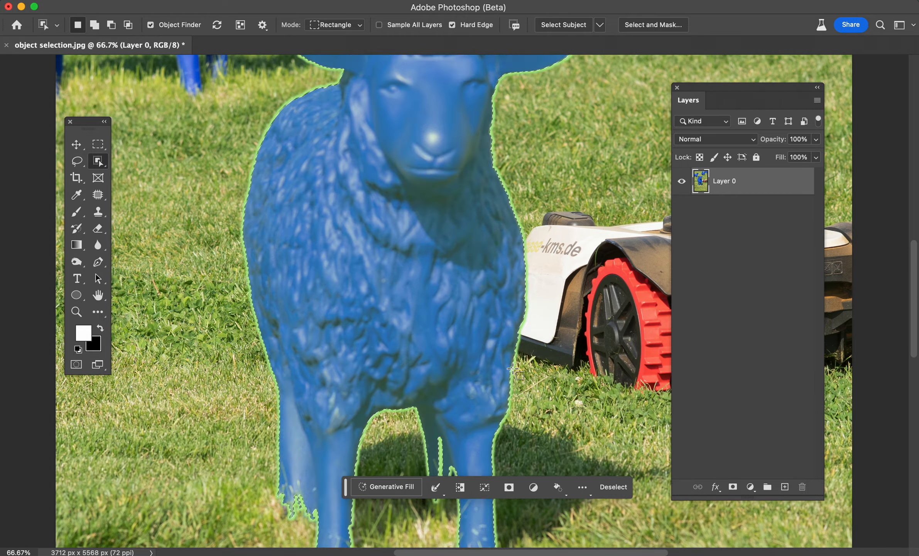
pyautogui.scroll(-2, 515, 328)
pyautogui.scroll(5, 471, 404)
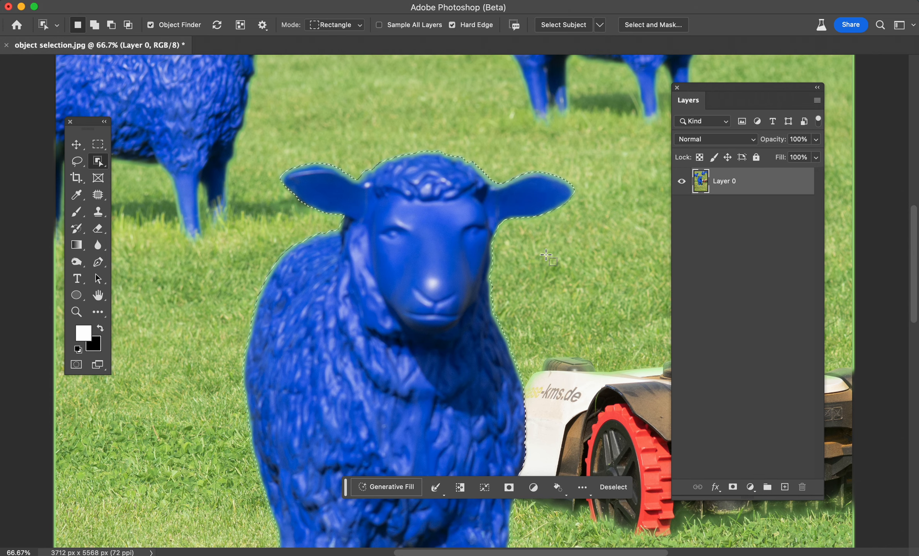
pyautogui.press('super+minus')
pyautogui.press('super+minus')
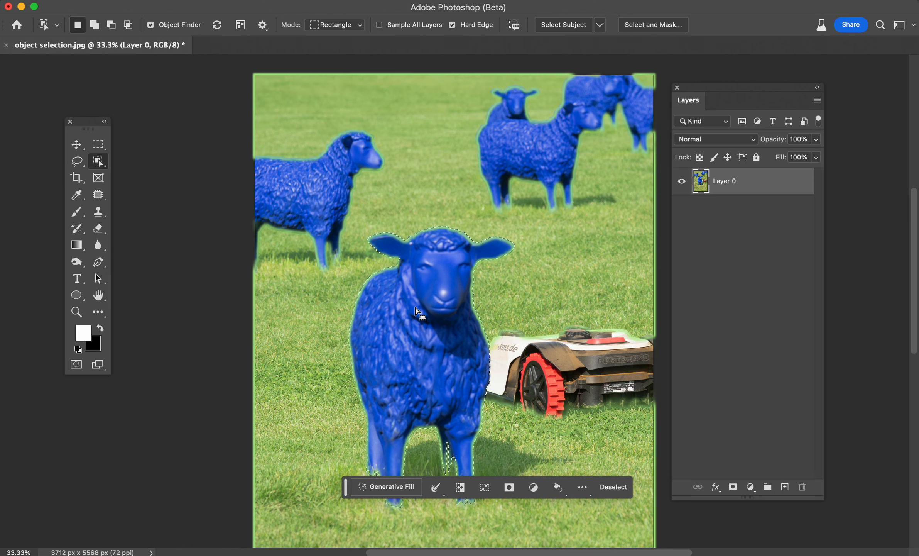
# Select the left sheep and add the front sheep to the selection.
pyautogui.click(296, 183)
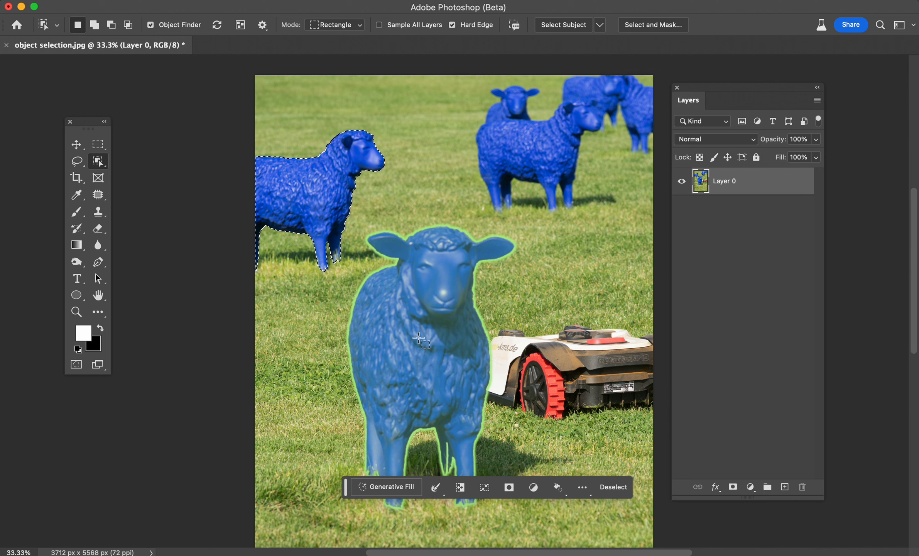
pyautogui.press('shift')
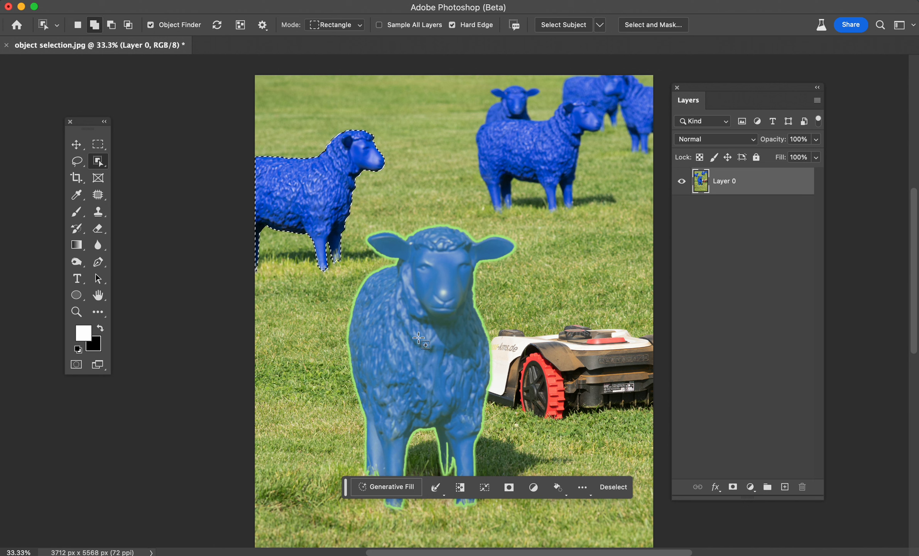
pyautogui.keyDown('shift'); pyautogui.click(420, 335); pyautogui.keyUp('shift')
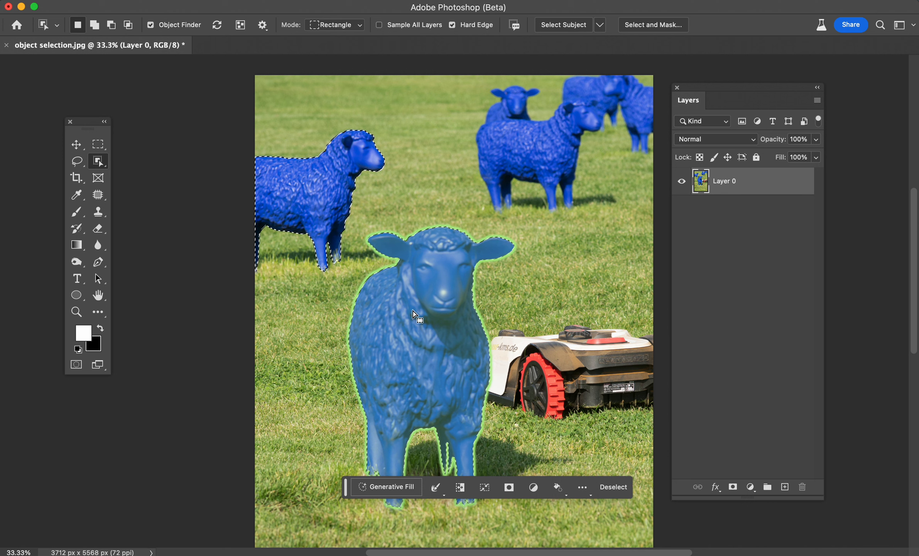
# Subtract the front sheep and the left sheep from the selection.
pyautogui.press('alt')
pyautogui.keyDown('alt'); pyautogui.click(400, 342); pyautogui.keyUp('alt')
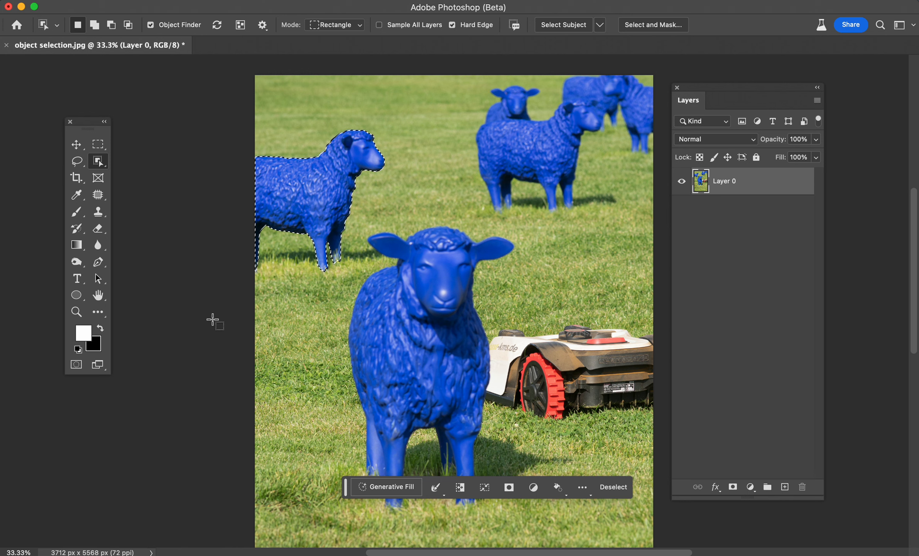
pyautogui.keyDown('alt'); pyautogui.click(293, 202); pyautogui.keyUp('alt')
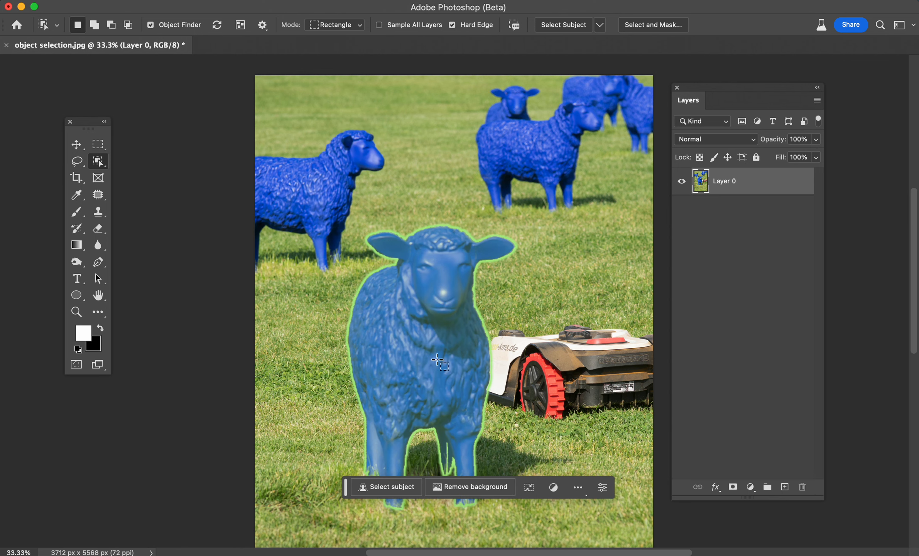
# Select the front sheep, try deleting its pixels, and undo the deletion.
pyautogui.click(433, 352)
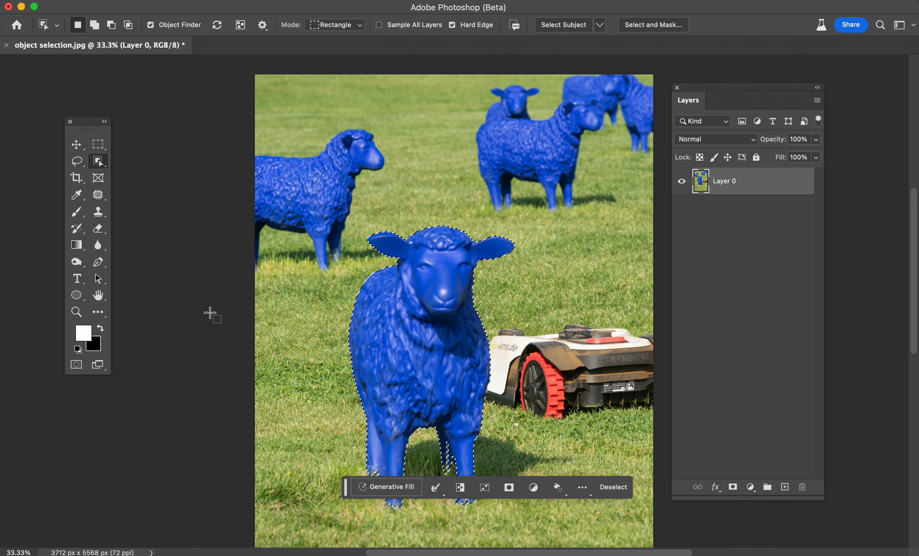
pyautogui.press('Delete')
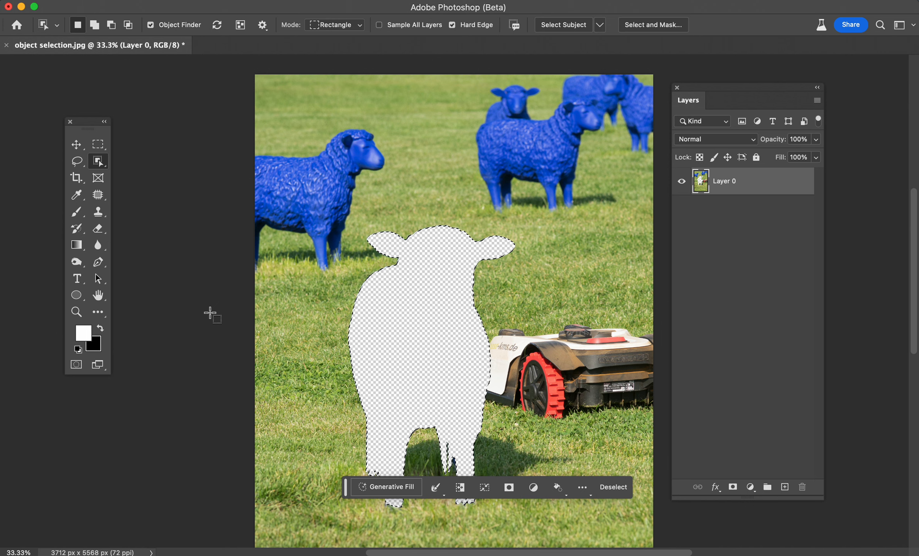
pyautogui.press('super+z')
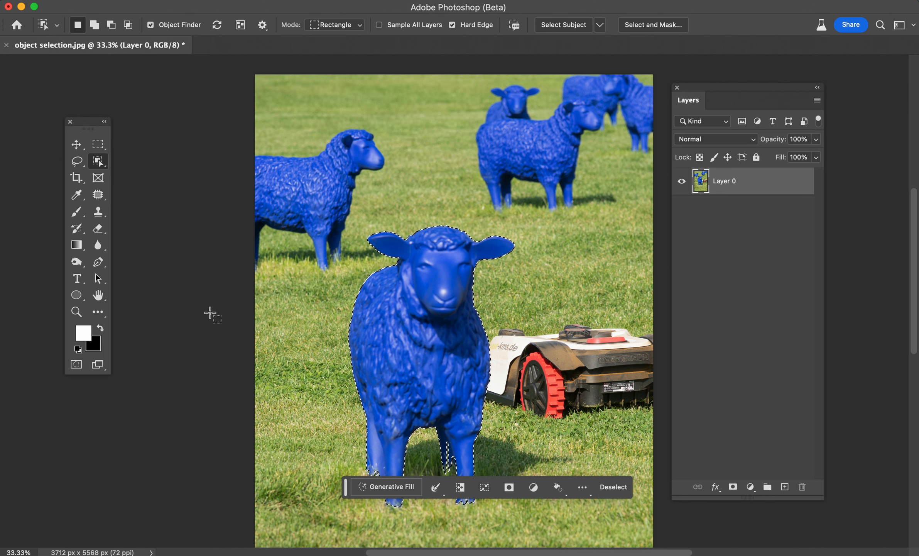
# Copy the selected sheep to a new layer and hide Layer 0 beneath it.
pyautogui.press('super+j')
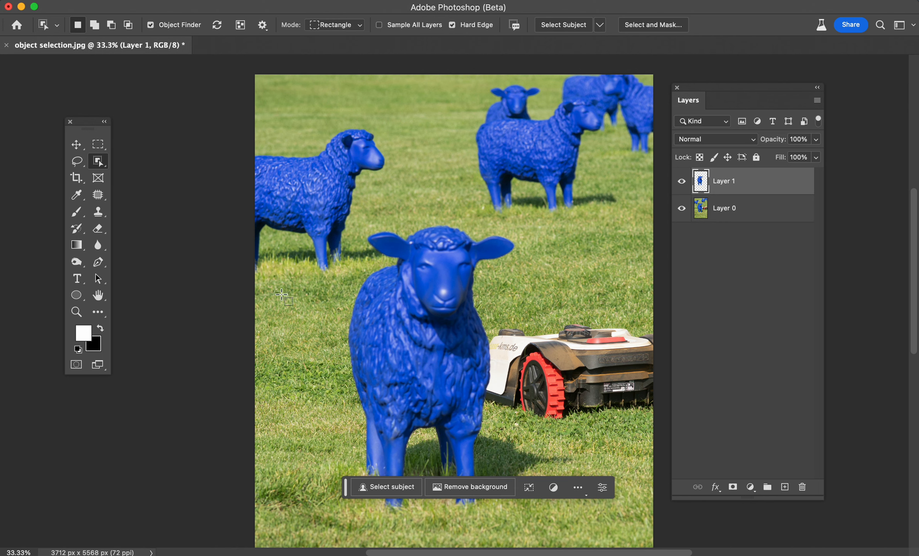
pyautogui.click(682, 208)
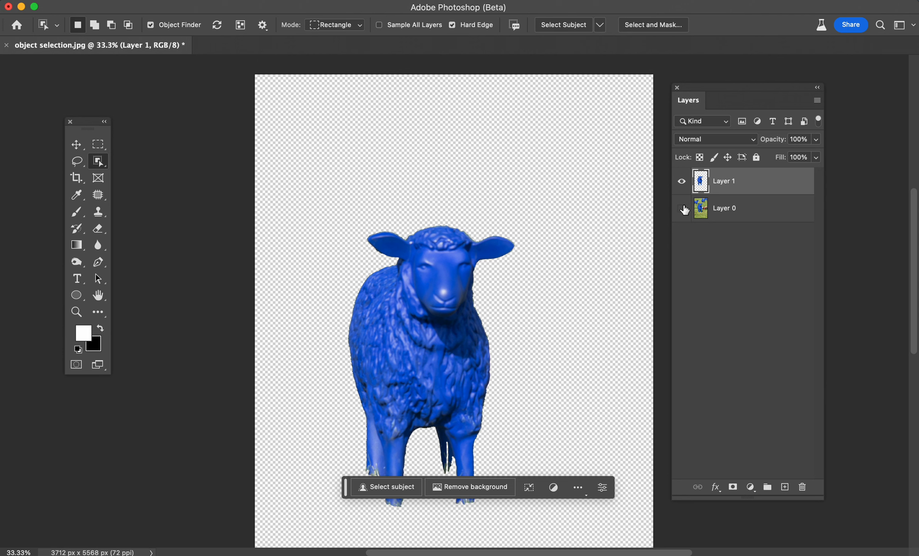
pyautogui.click(682, 208)
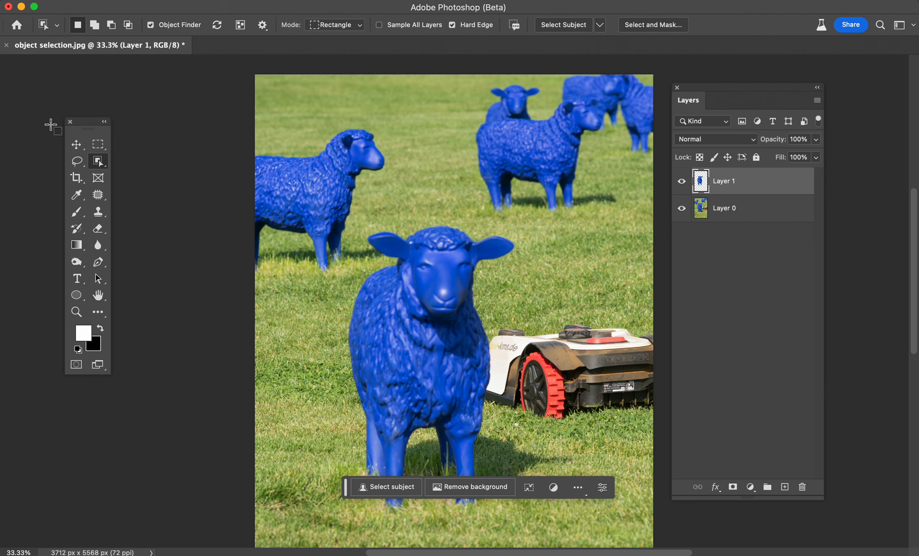
pyautogui.click(76, 144)
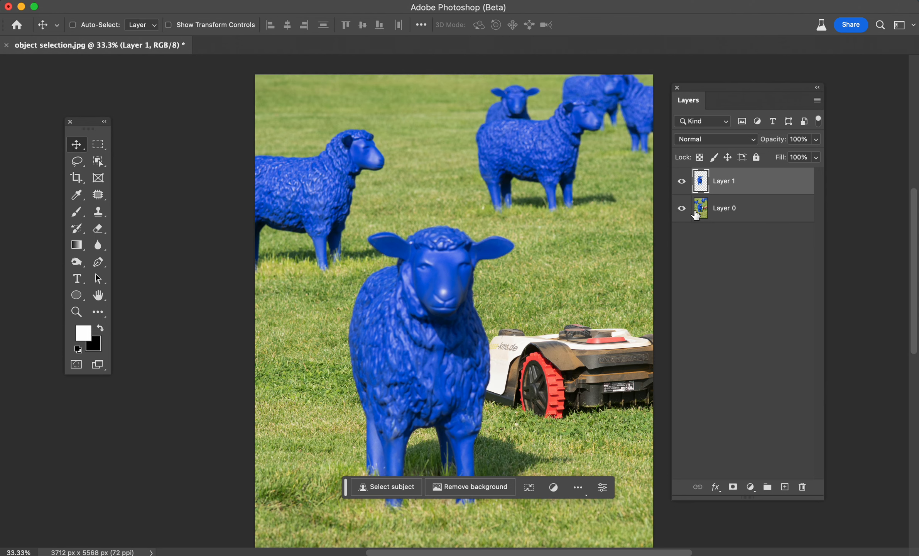
pyautogui.click(682, 209)
# Move the isolated sheep lower on the canvas.
pyautogui.scroll(-2, 517, 274)
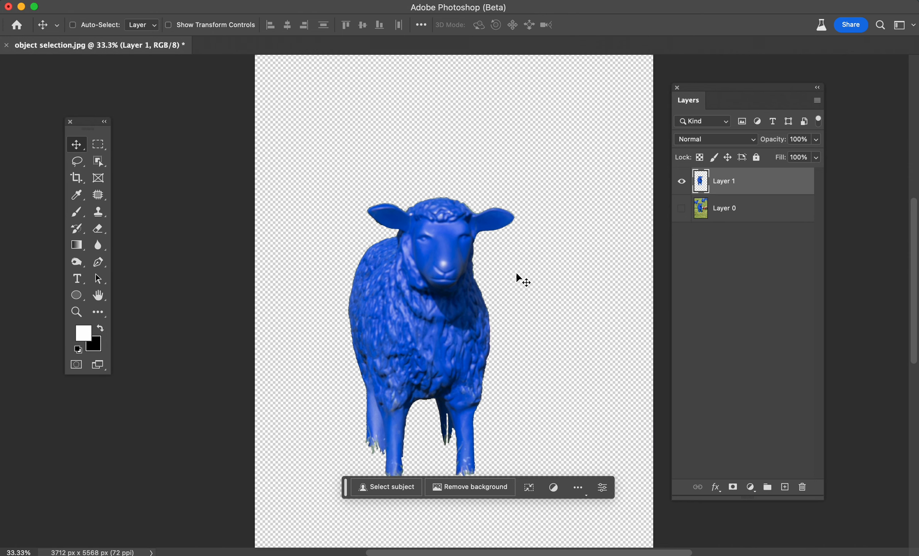
pyautogui.press('super+minus')
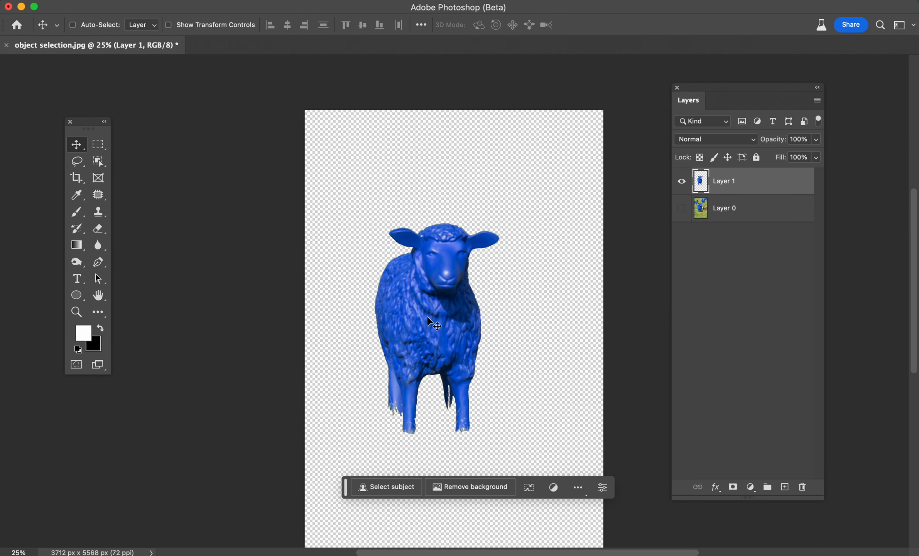
pyautogui.scroll(-4, 430, 322)
pyautogui.moveTo(438, 268); pyautogui.dragTo(432, 355)
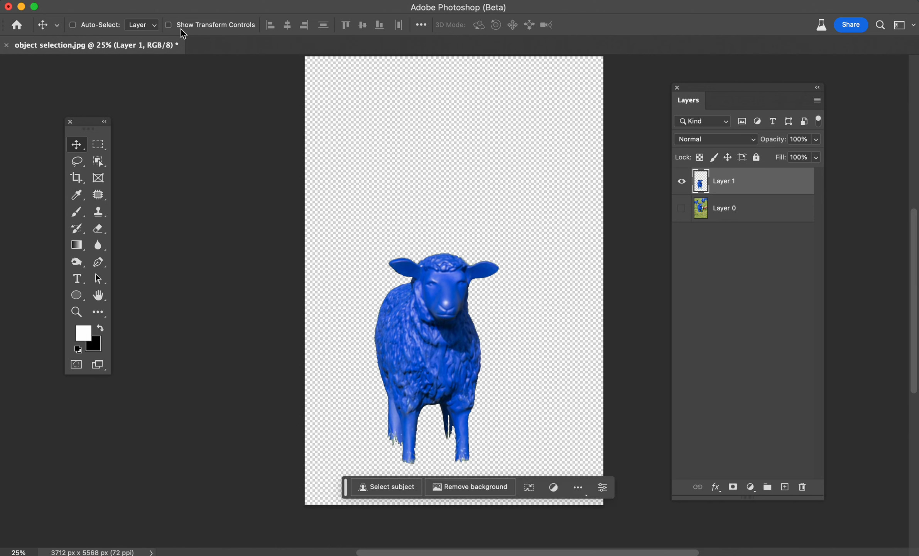
# Open Free Transform on the sheep layer and commit it.
pyautogui.click(155, 2)
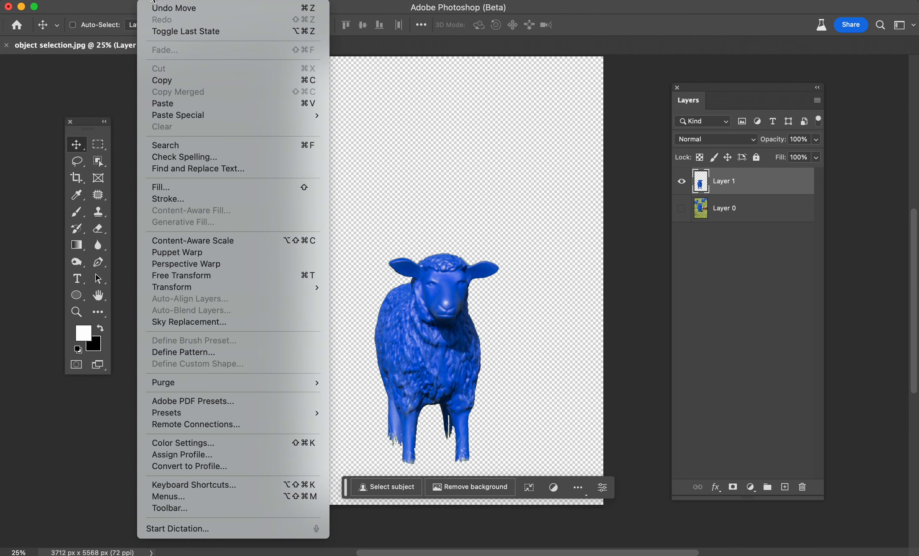
pyautogui.click(179, 277)
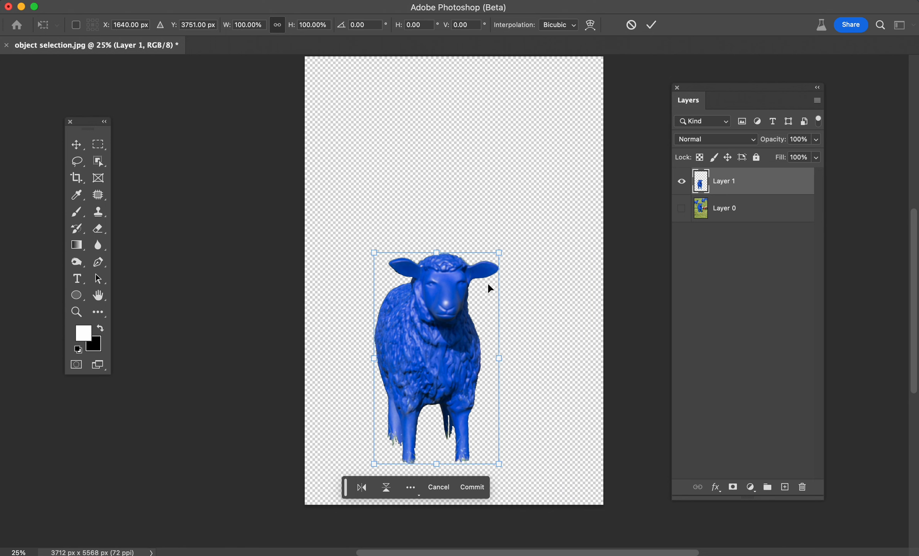
pyautogui.click(153, 1)
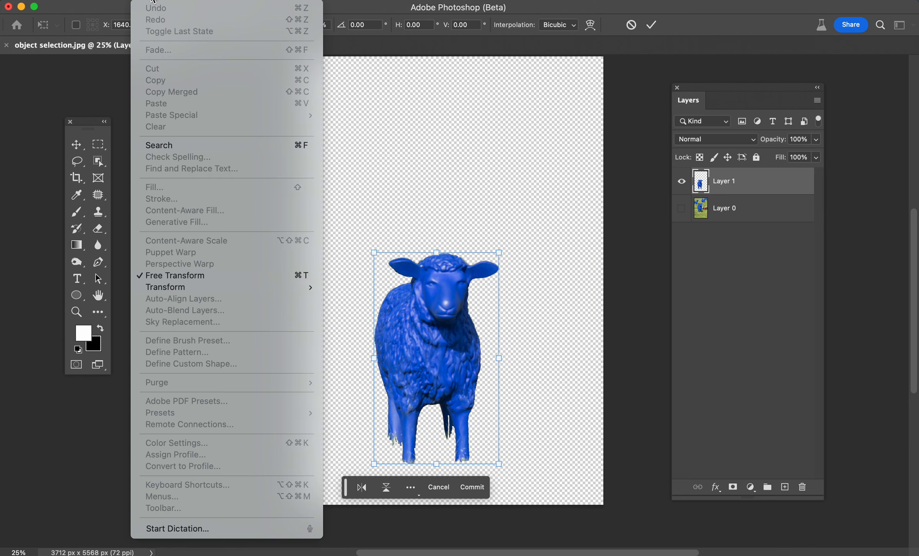
pyautogui.click(409, 2)
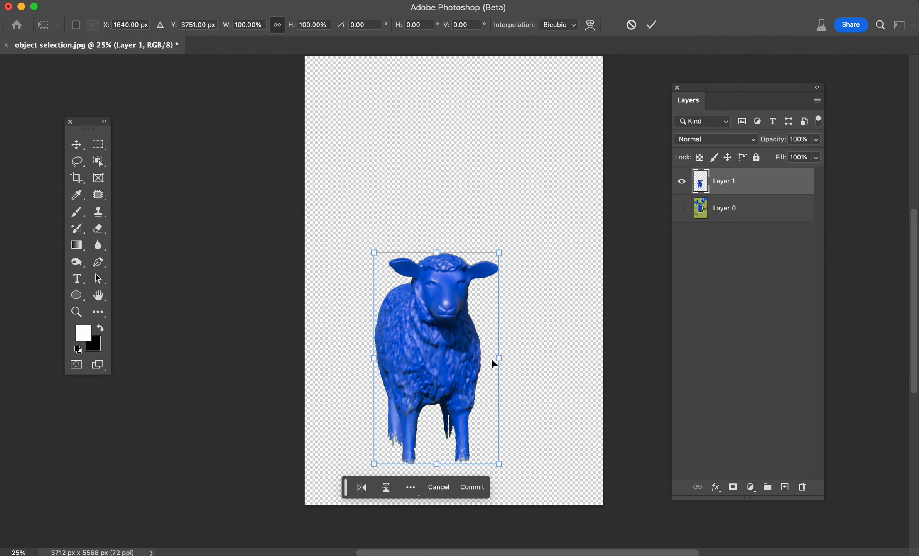
pyautogui.press('Return')
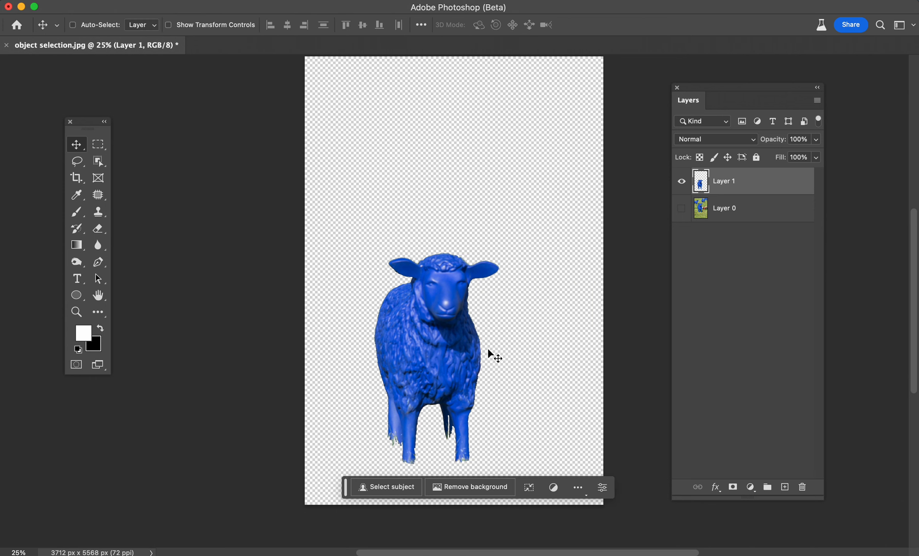
# Scale the sheep to about 146% and move it to the canvas's lower-left corner.
pyautogui.moveTo(349, 482); pyautogui.dragTo(313, 523)
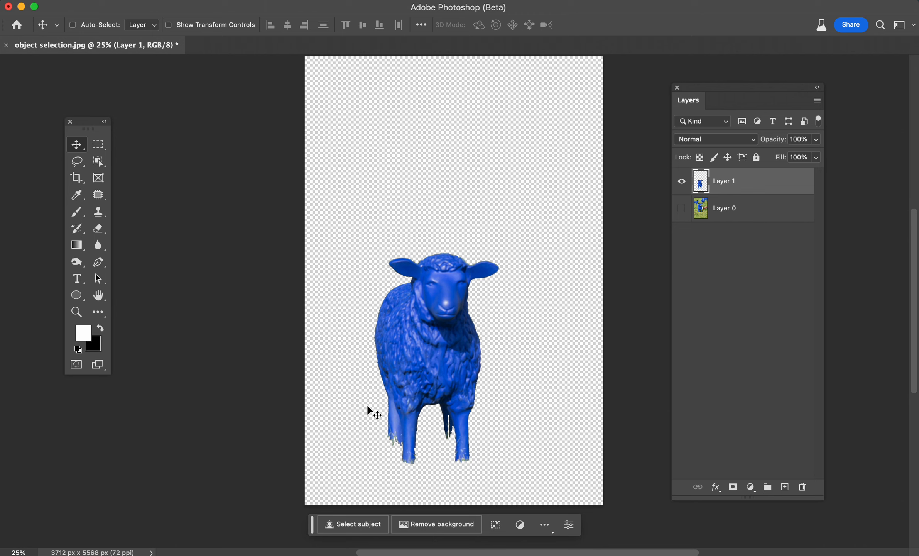
pyautogui.press('cmd+t')
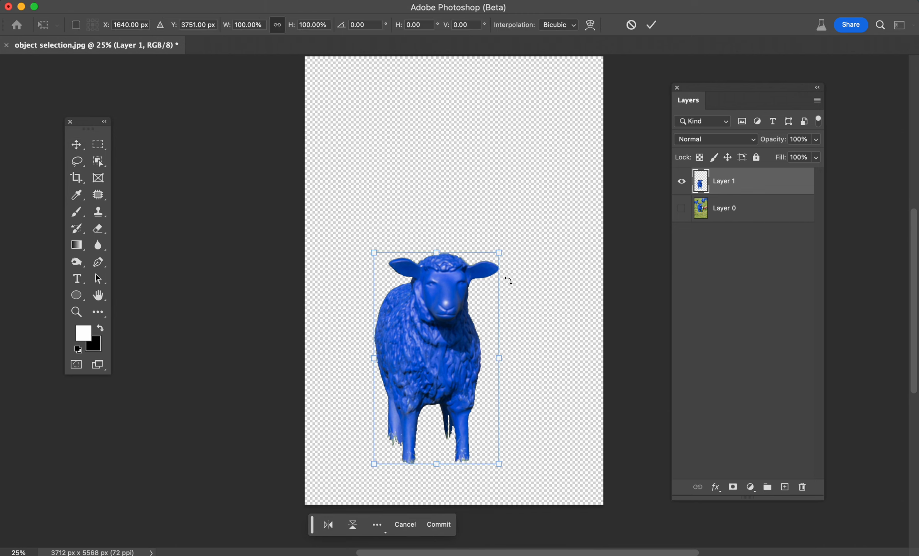
pyautogui.moveTo(499, 253); pyautogui.dragTo(535, 217)
pyautogui.moveTo(606, 148); pyautogui.dragTo(594, 177)
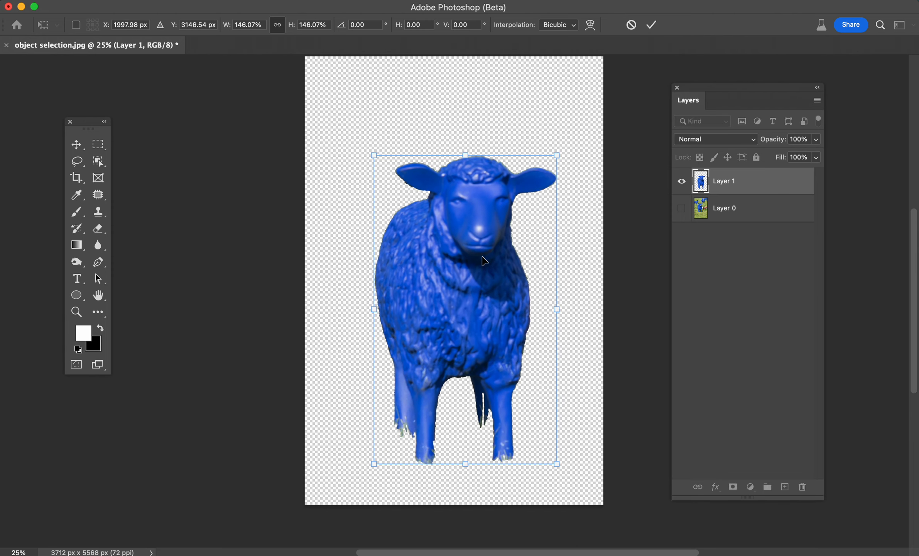
pyautogui.moveTo(487, 258); pyautogui.dragTo(408, 356)
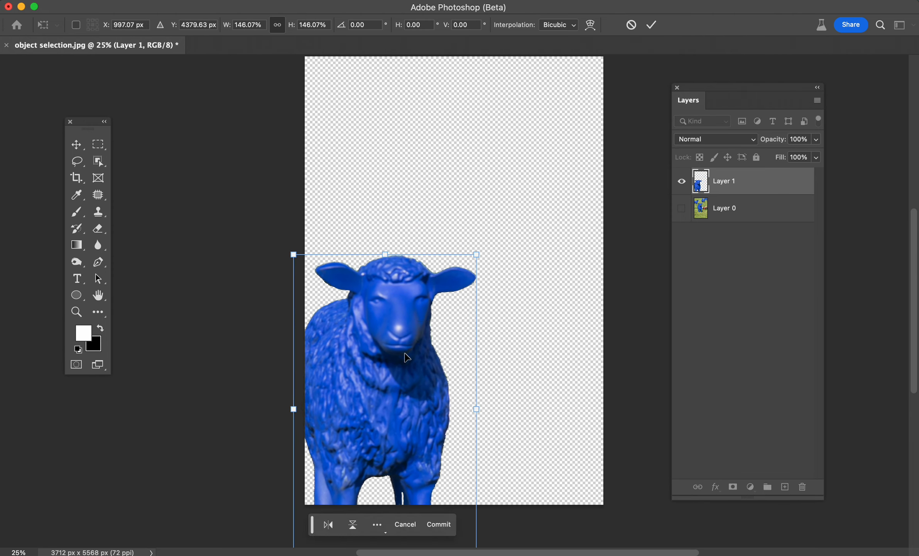
pyautogui.press('Return')
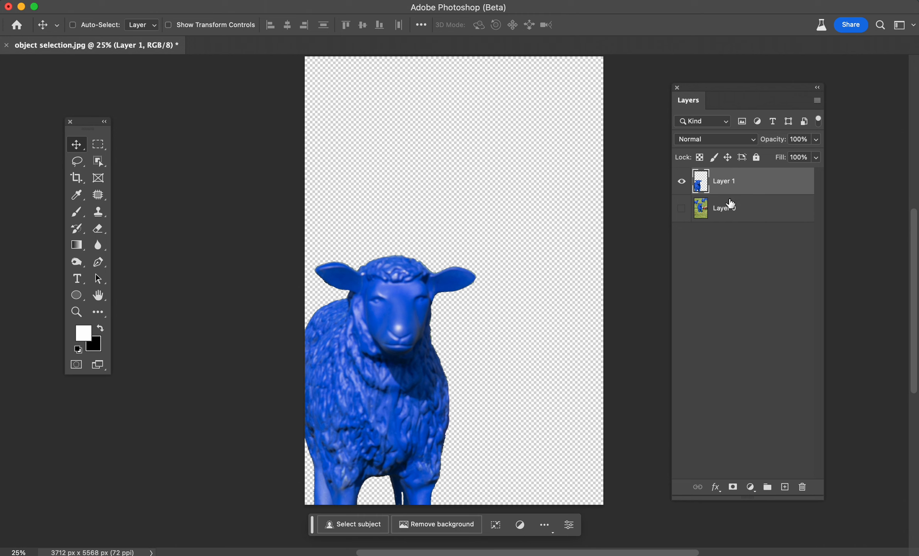
# Hide the isolated sheep layer and show the original photo on Layer 0.
pyautogui.click(712, 211)
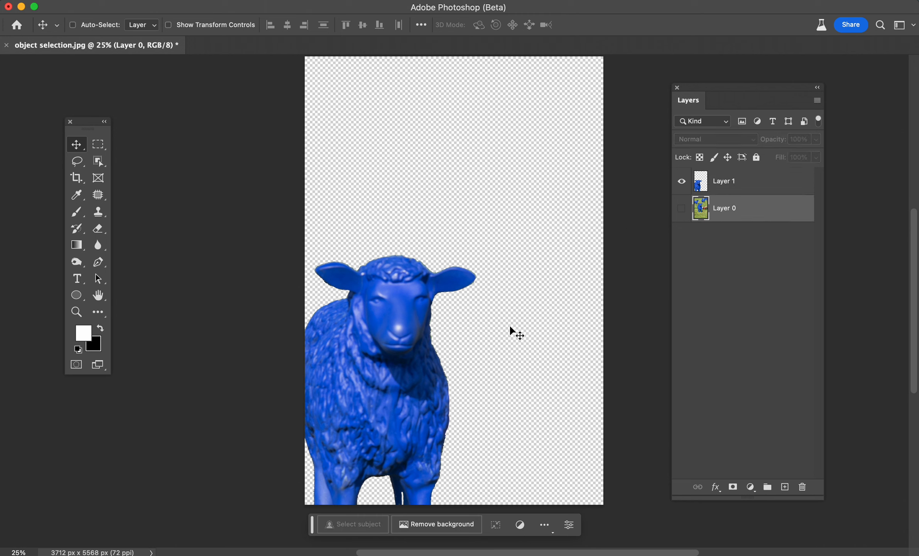
pyautogui.click(682, 182)
pyautogui.click(682, 208)
pyautogui.scroll(1, 444, 270)
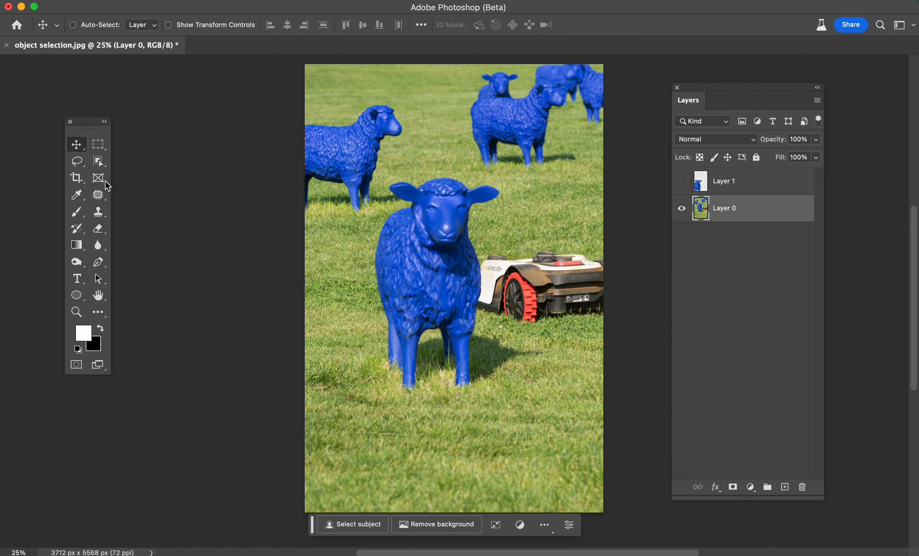
pyautogui.click(99, 168)
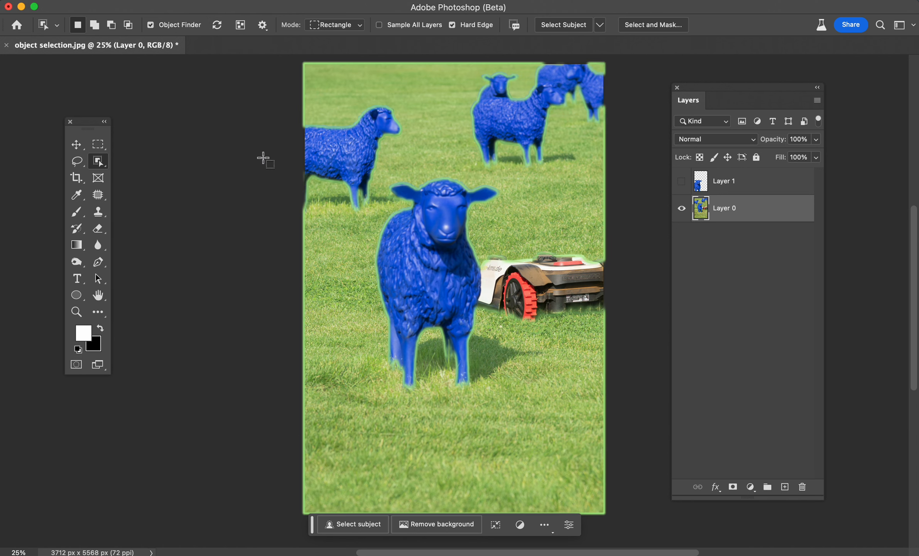
pyautogui.click(78, 144)
pyautogui.moveTo(91, 128); pyautogui.dragTo(124, 122)
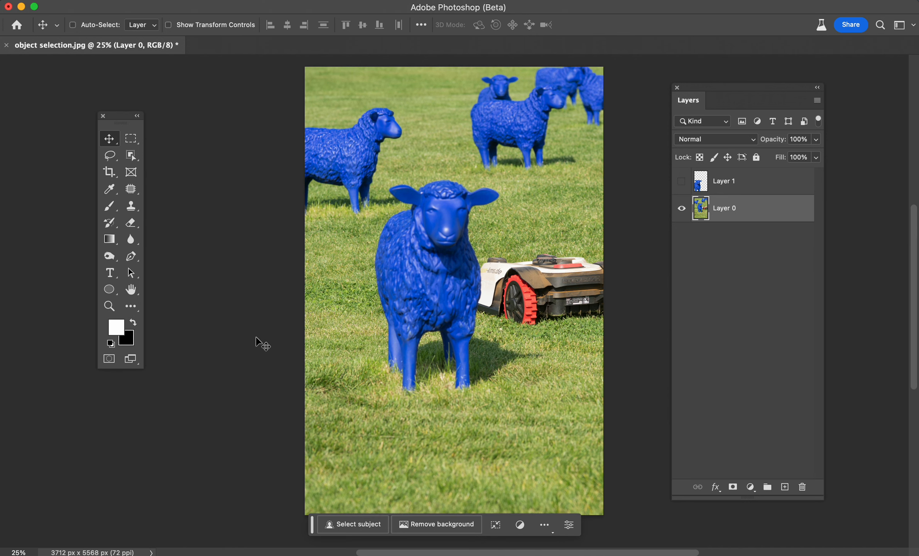
pyautogui.scroll(1, 262, 343)
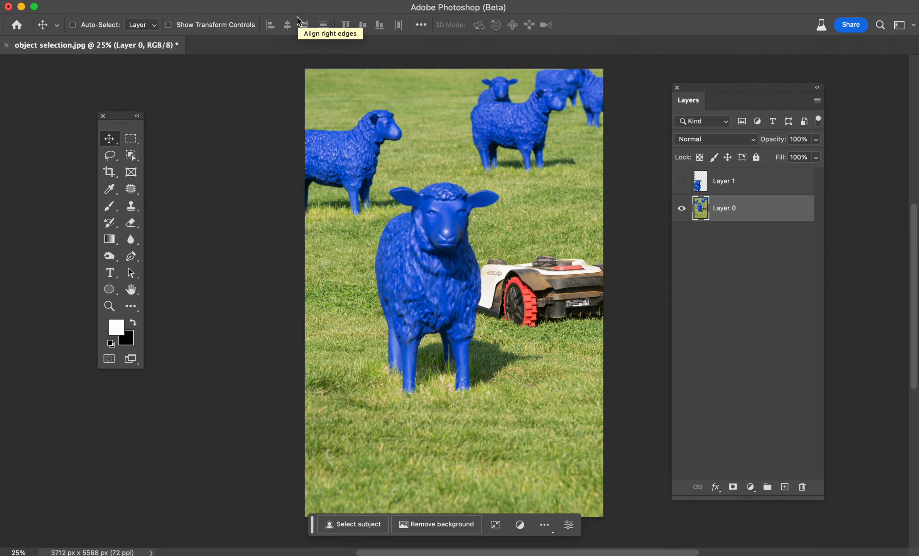
# Try Remove Background on Layer 0, toggle its layer mask, and delete the mask.
pyautogui.click(292, 1)
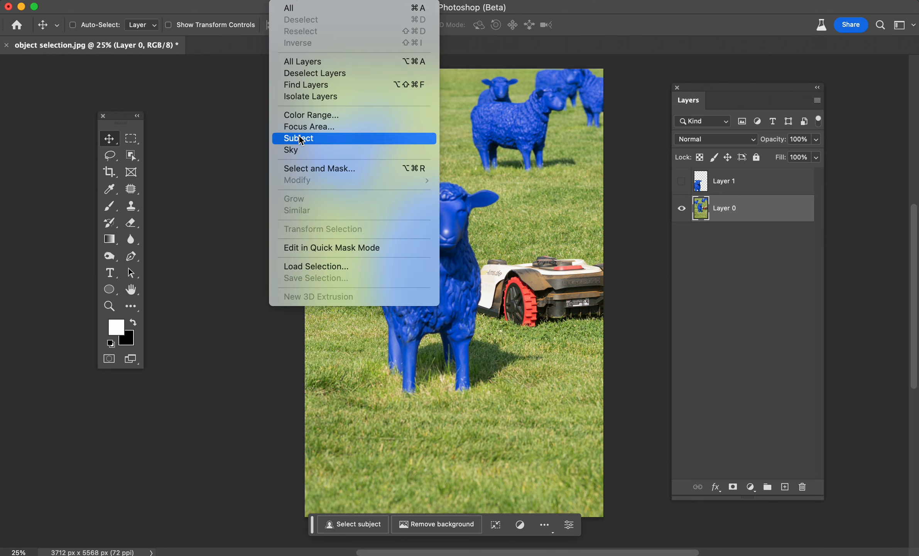
pyautogui.click(595, 23)
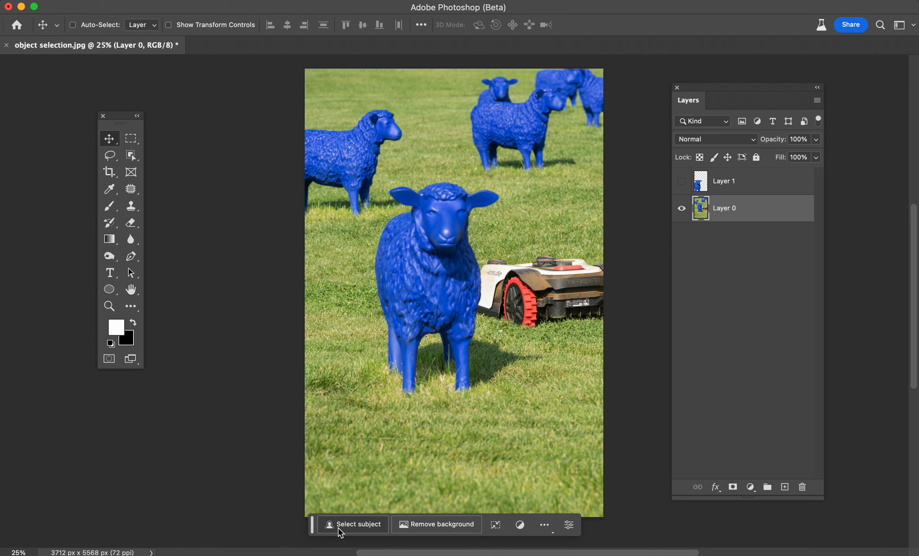
pyautogui.click(431, 528)
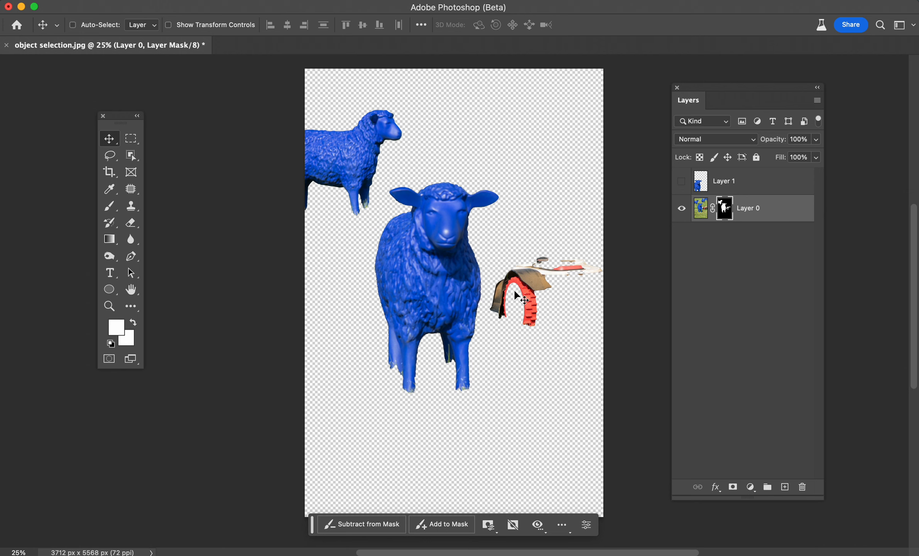
pyautogui.keyDown('shift'); pyautogui.click(725, 209); pyautogui.keyUp('shift')
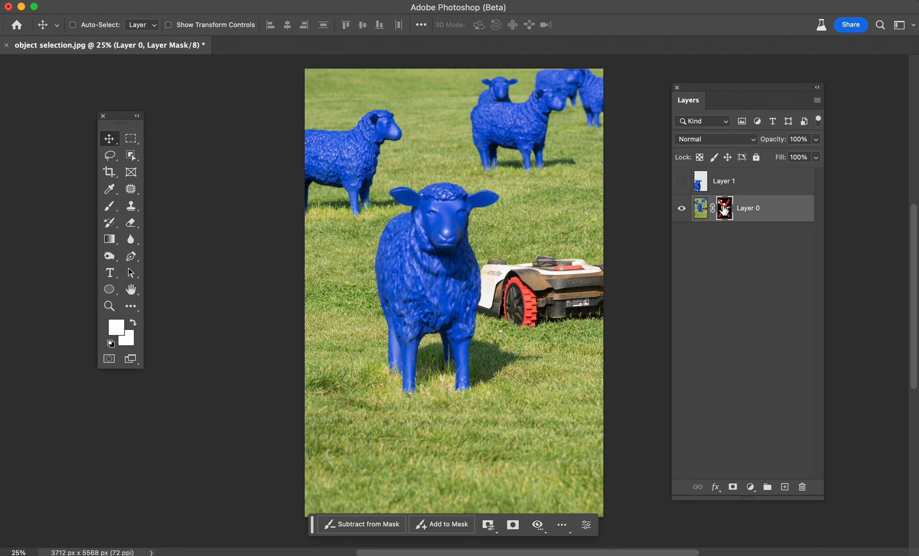
pyautogui.keyDown('shift'); pyautogui.click(725, 208); pyautogui.keyUp('shift')
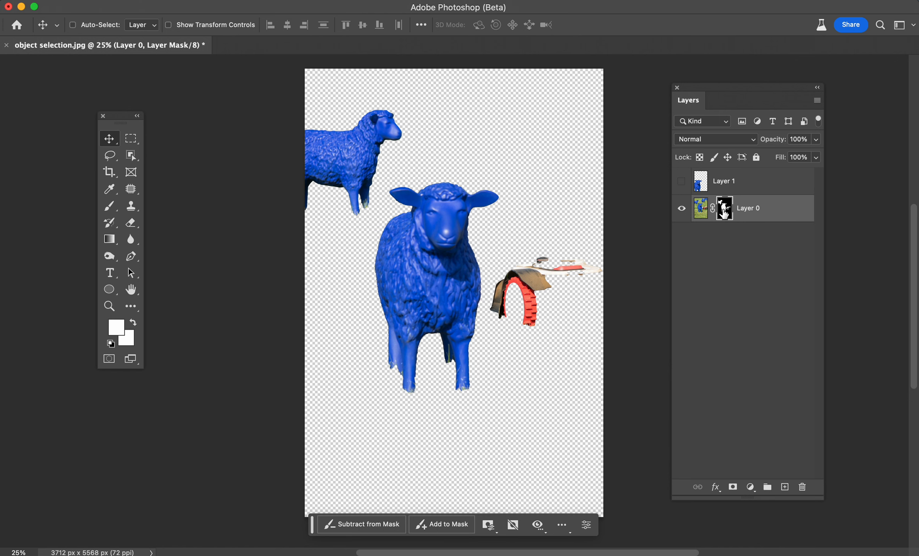
pyautogui.rightClick(725, 212)
pyautogui.click(757, 238)
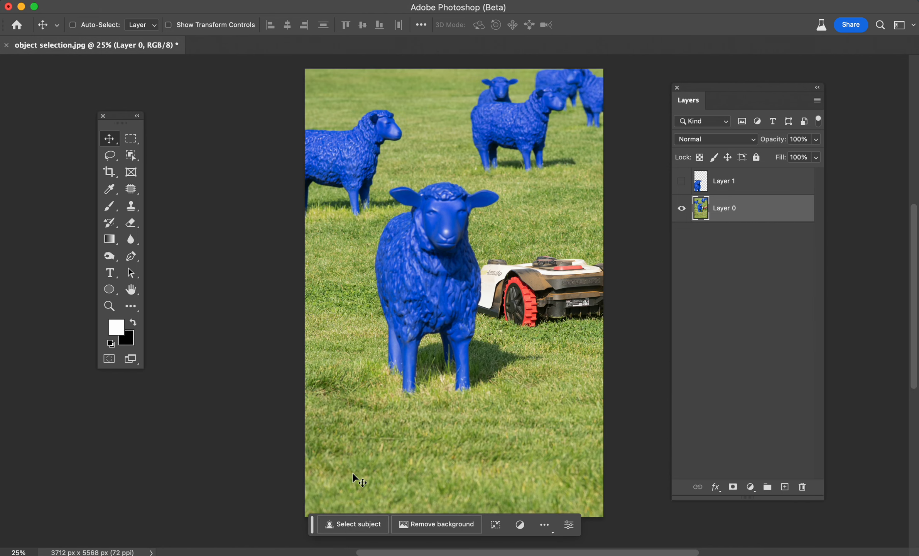
# Select the subjects in the photo with Select Subject and zoom in on them.
pyautogui.click(285, 1)
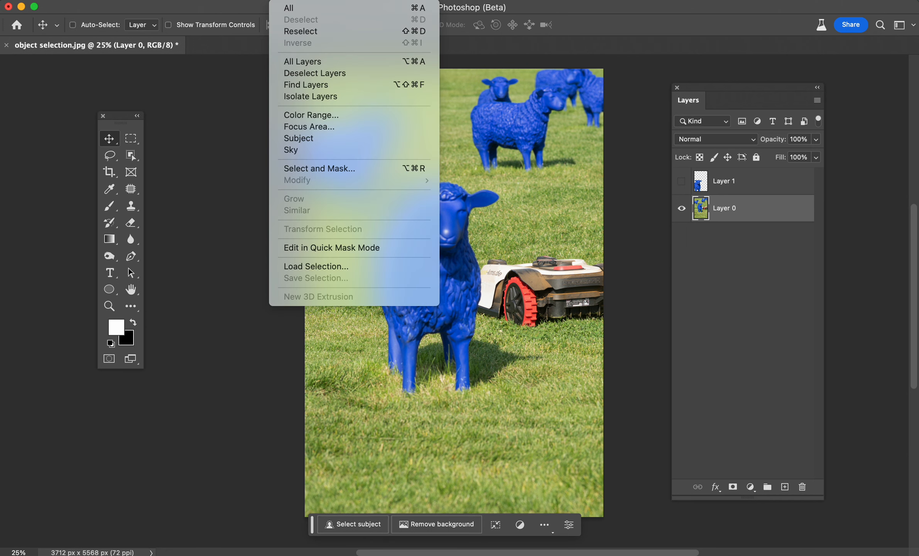
pyautogui.click(303, 139)
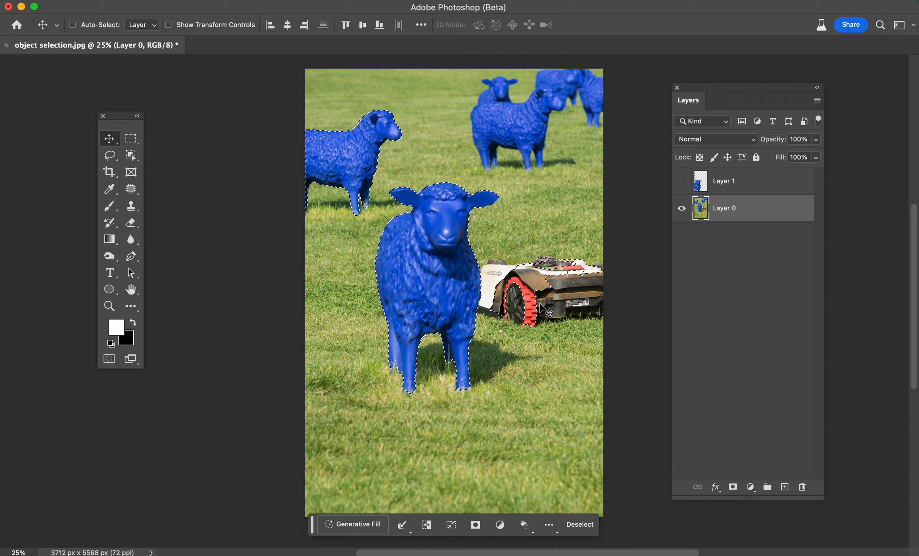
pyautogui.press('super+equal')
pyautogui.press('super+equal')
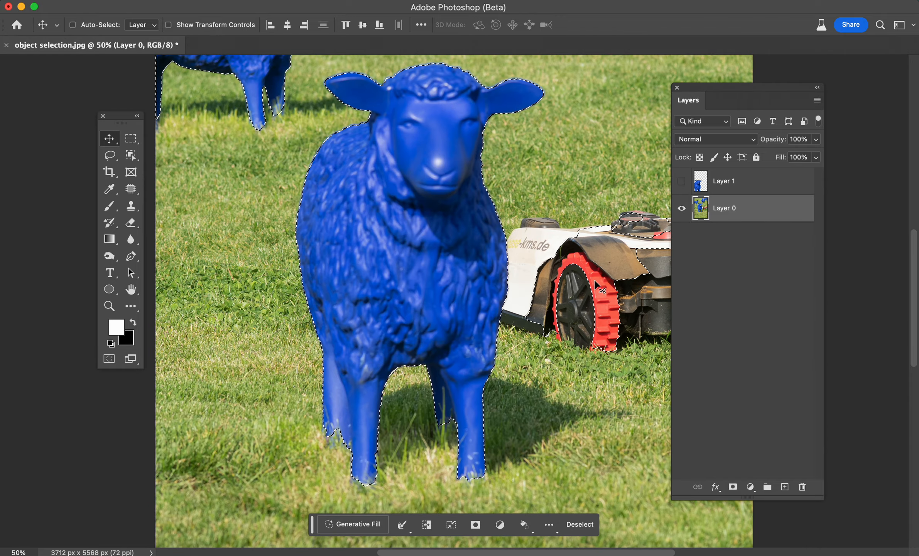
# Subtract the lawn mower from the selection with the Lasso tool.
pyautogui.moveTo(596, 269); pyautogui.dragTo(528, 301)
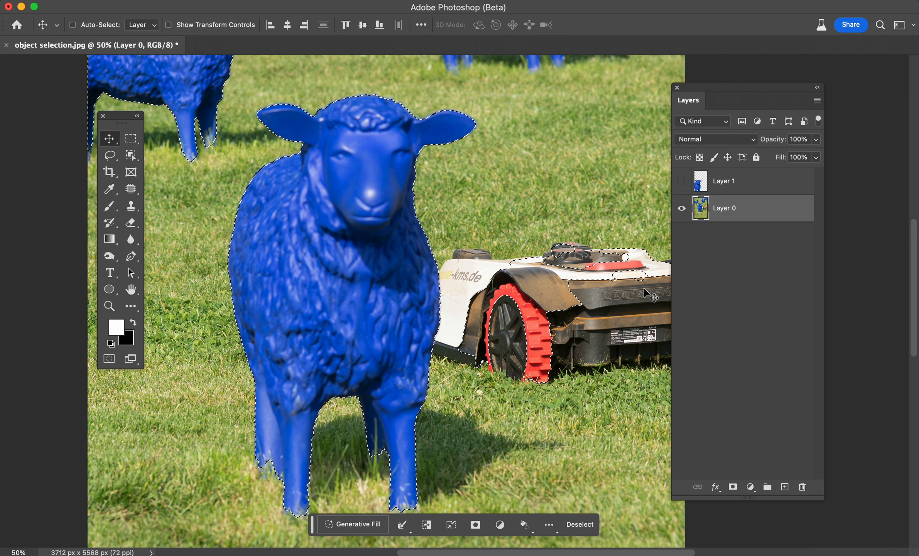
pyautogui.click(111, 162)
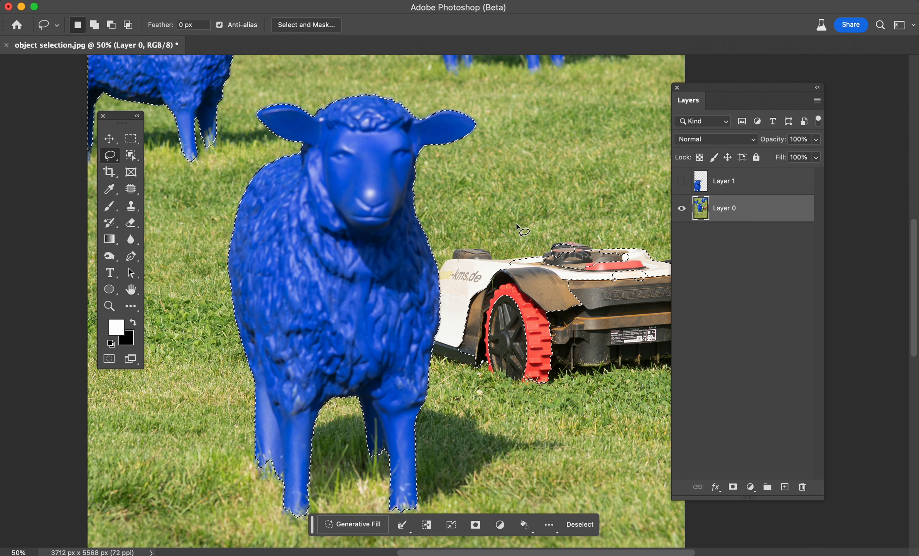
pyautogui.press('alt')
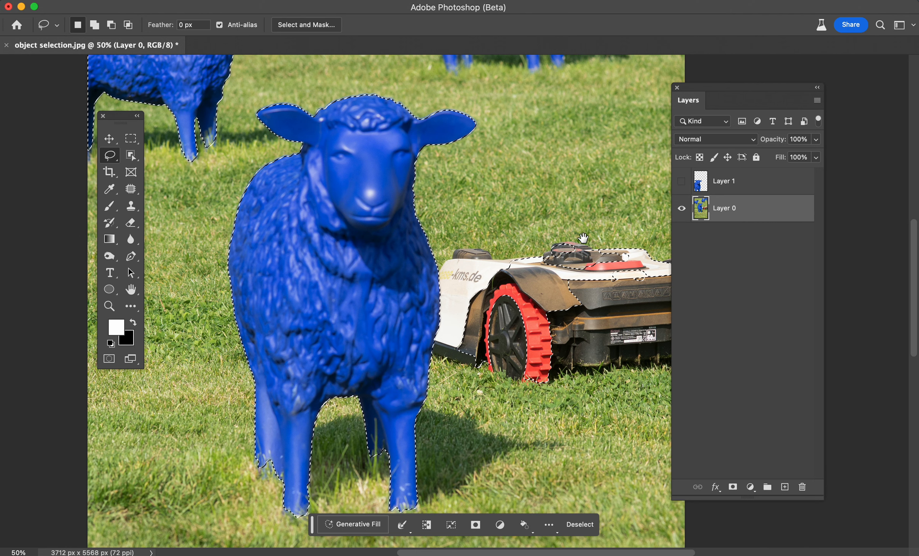
pyautogui.press('space')
pyautogui.moveTo(516, 223); pyautogui.dragTo(465, 208)
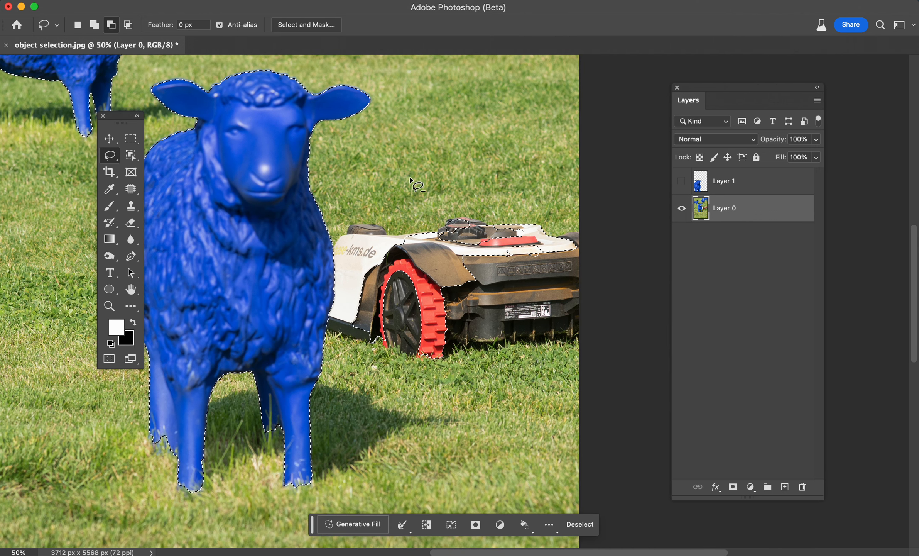
pyautogui.press('alt')
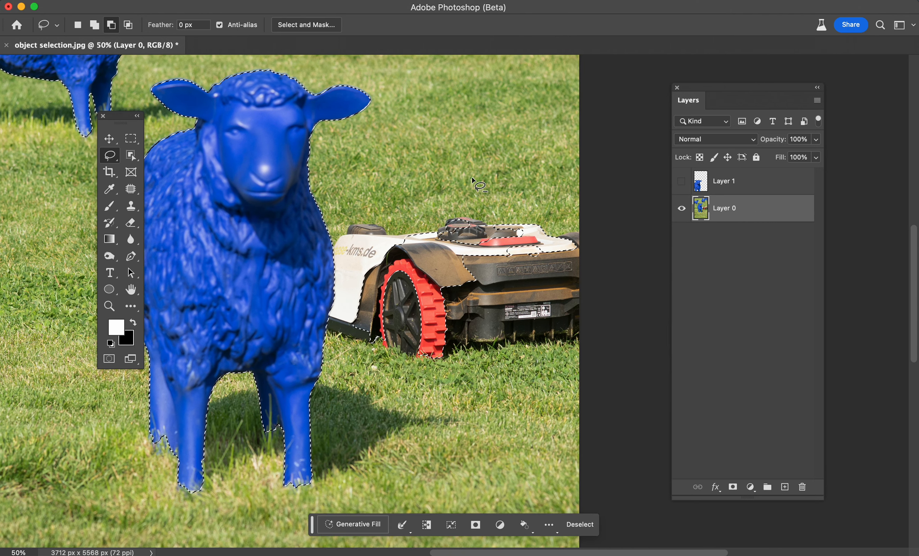
pyautogui.moveTo(501, 180)
pyautogui.mouseDown()
pyautogui.moveTo(434, 190)
pyautogui.moveTo(370, 265)
pyautogui.mouseUp()
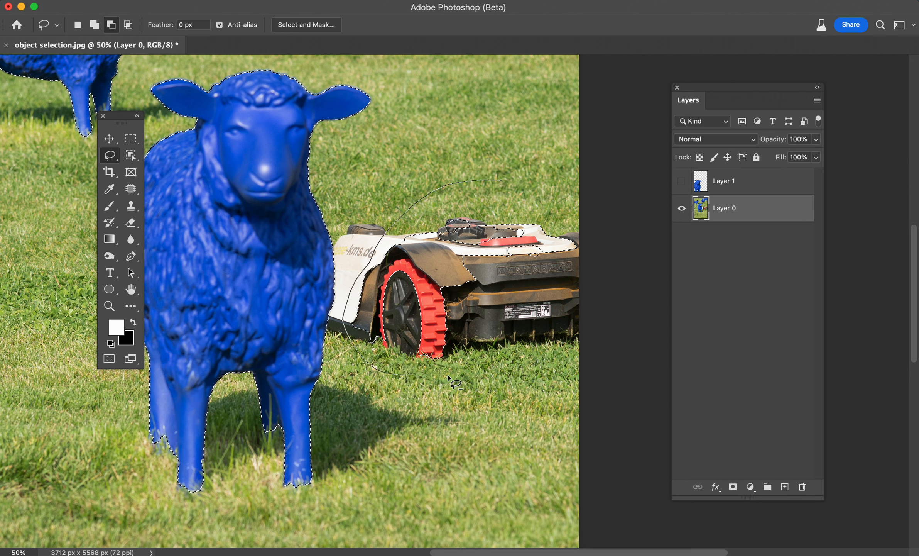
pyautogui.moveTo(449, 377)
pyautogui.mouseDown()
pyautogui.moveTo(541, 373)
pyautogui.moveTo(583, 287)
pyautogui.moveTo(583, 242)
pyautogui.moveTo(562, 201)
pyautogui.moveTo(498, 179)
pyautogui.mouseUp()
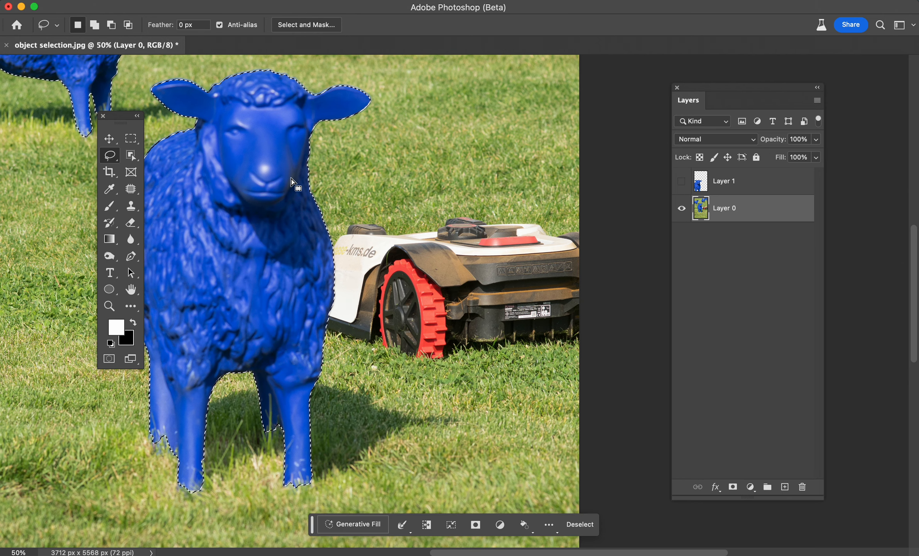
# Clear the current selection with the Rectangular Marquee tool.
pyautogui.moveTo(255, 157); pyautogui.dragTo(409, 262)
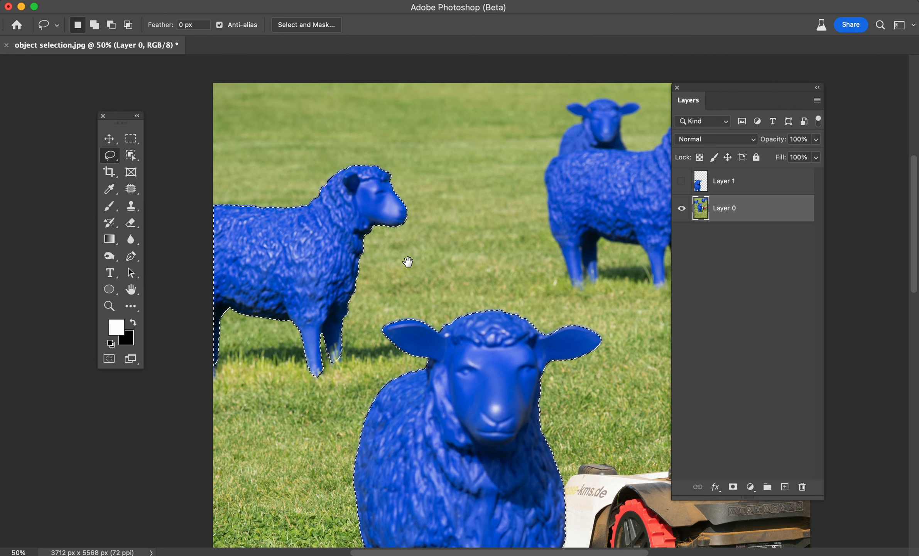
pyautogui.press('alt')
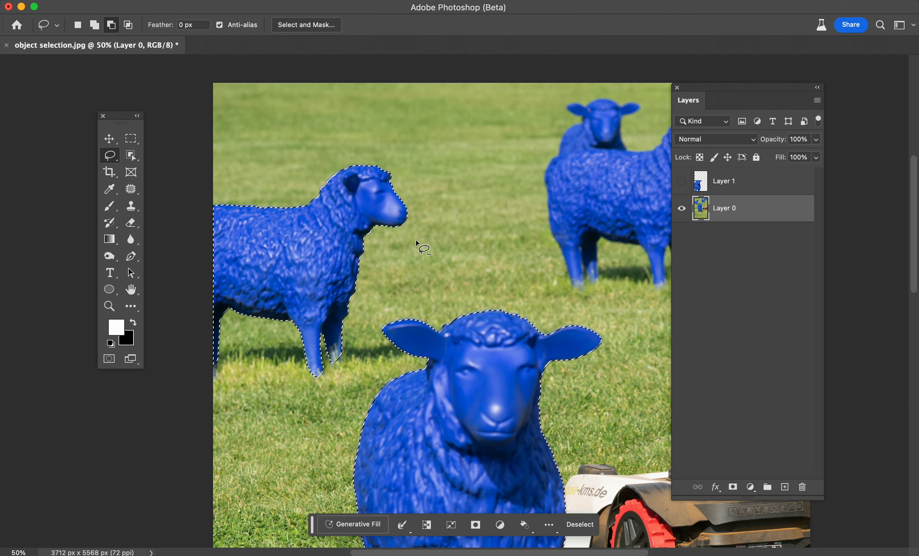
pyautogui.moveTo(405, 162)
pyautogui.mouseDown()
pyautogui.moveTo(424, 230)
pyautogui.moveTo(354, 373)
pyautogui.moveTo(282, 396)
pyautogui.moveTo(203, 391)
pyautogui.moveTo(186, 266)
pyautogui.moveTo(200, 167)
pyautogui.moveTo(336, 137)
pyautogui.moveTo(406, 162)
pyautogui.mouseUp()
pyautogui.press('space')
pyautogui.moveTo(543, 292); pyautogui.dragTo(471, 68)
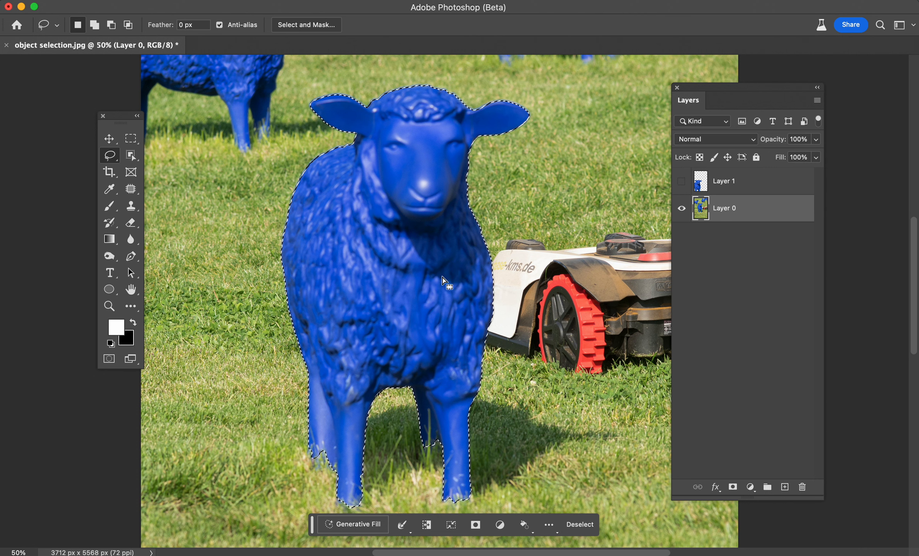
pyautogui.click(131, 138)
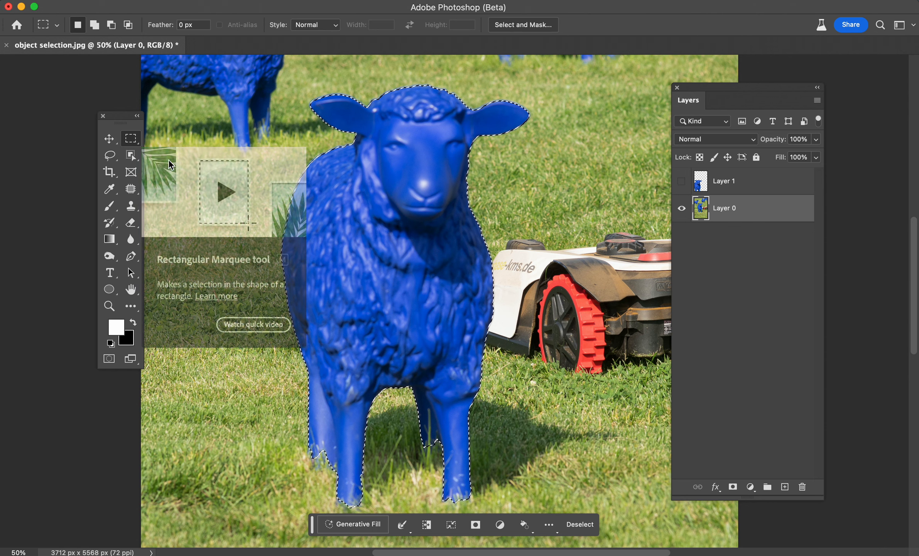
pyautogui.click(329, 245)
pyautogui.press('super+minus')
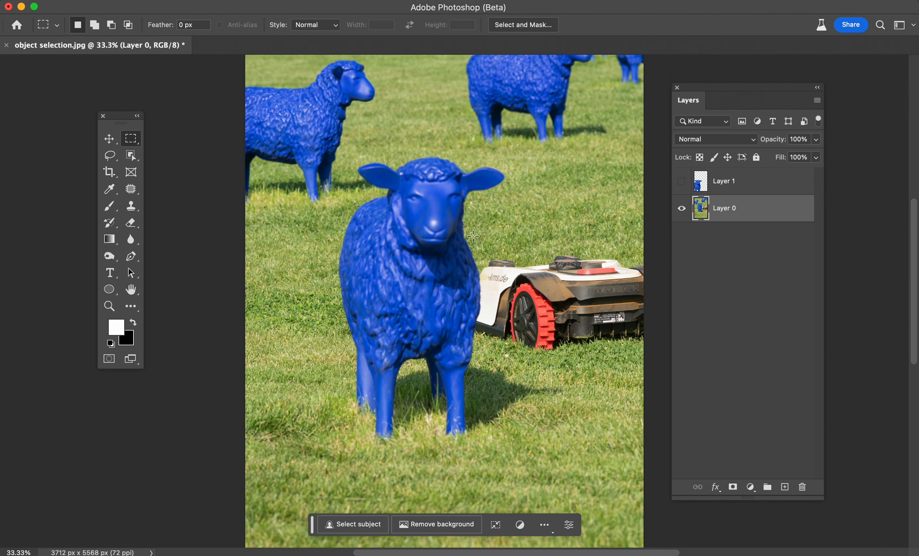
# Hide Layer 0 and show the isolated sheep on Layer 1.
pyautogui.click(682, 210)
pyautogui.click(682, 181)
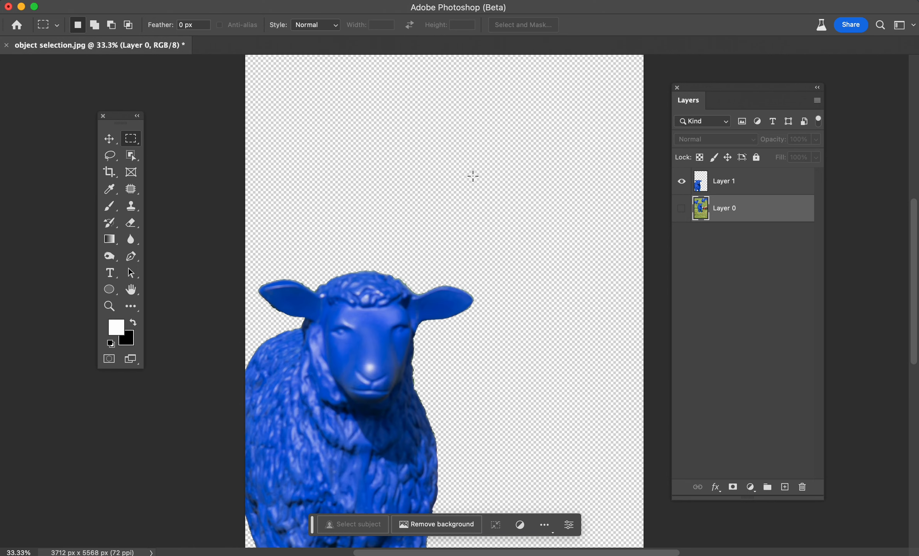
pyautogui.scroll(-3, 372, 245)
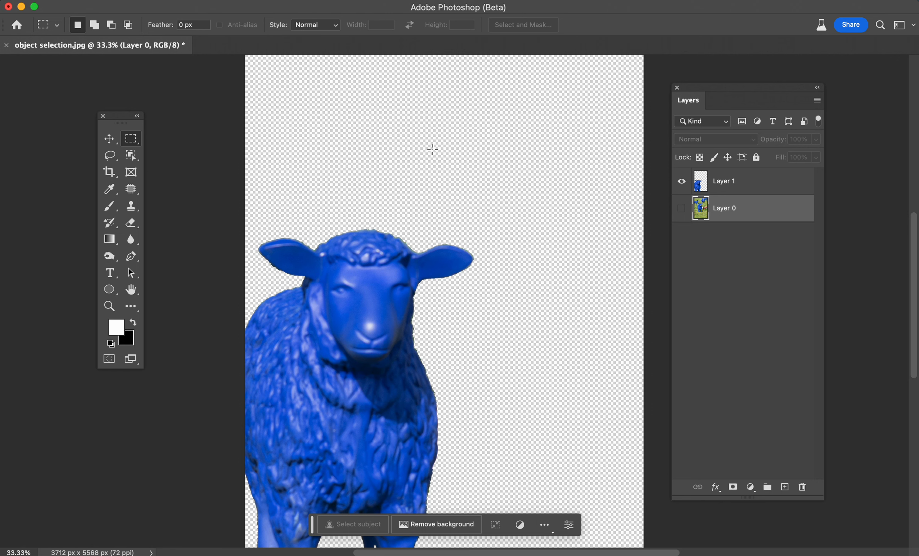
pyautogui.scroll(-1, 498, 353)
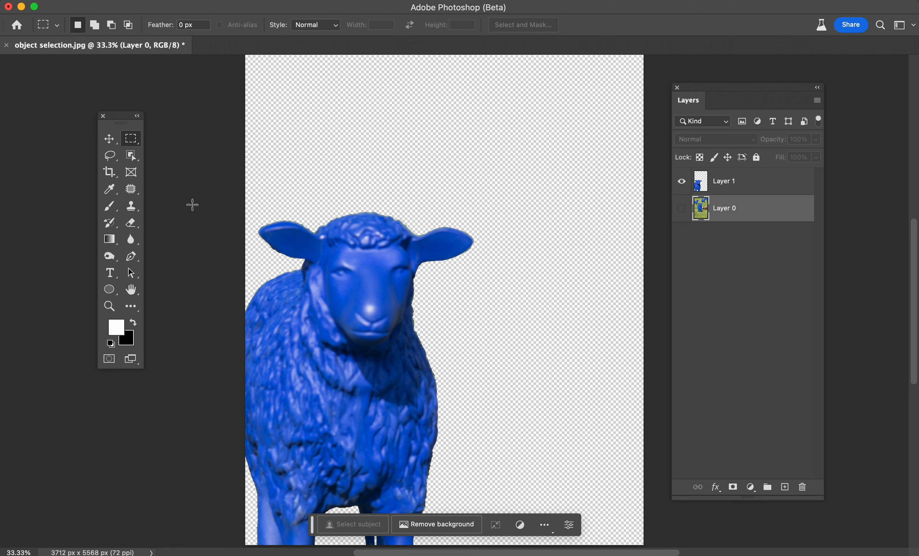
# Move the sheep on Layer 1 up and right so it sits centred on the canvas.
pyautogui.click(116, 145)
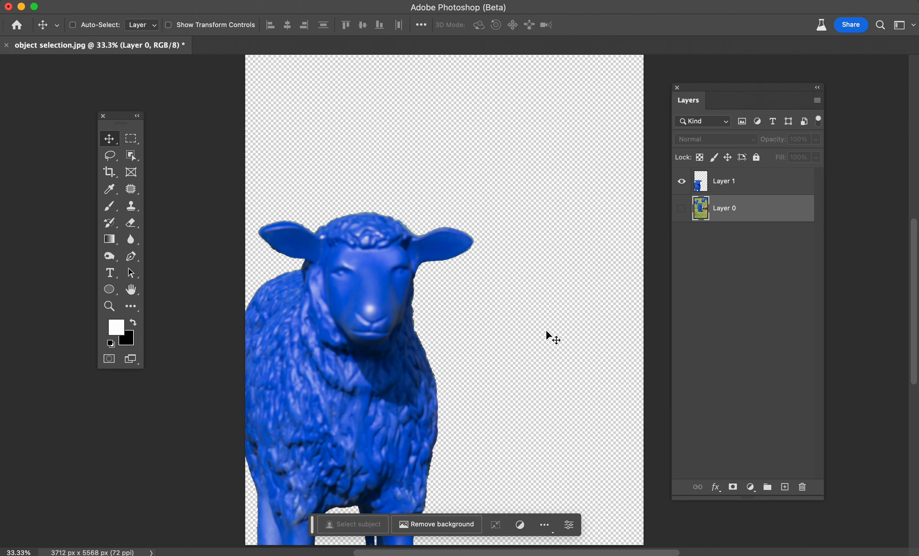
pyautogui.scroll(-3, 541, 363)
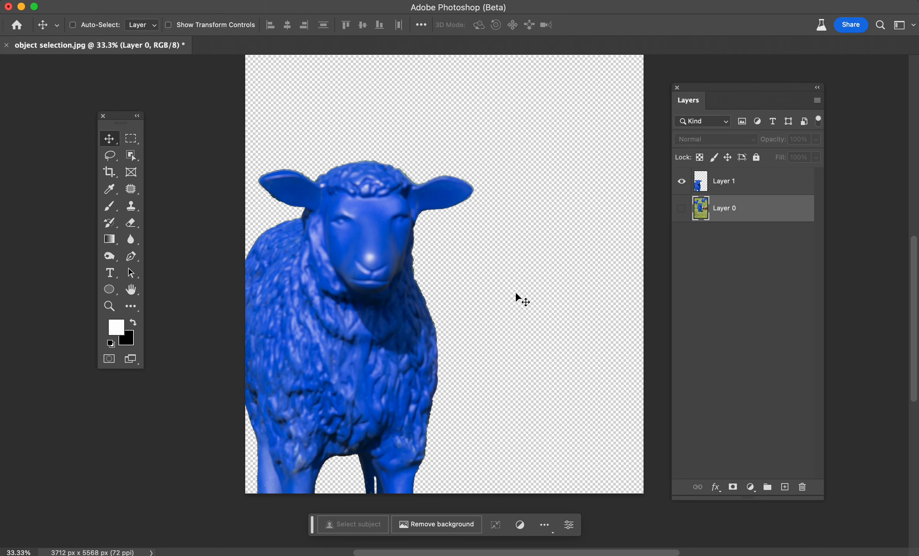
pyautogui.click(711, 186)
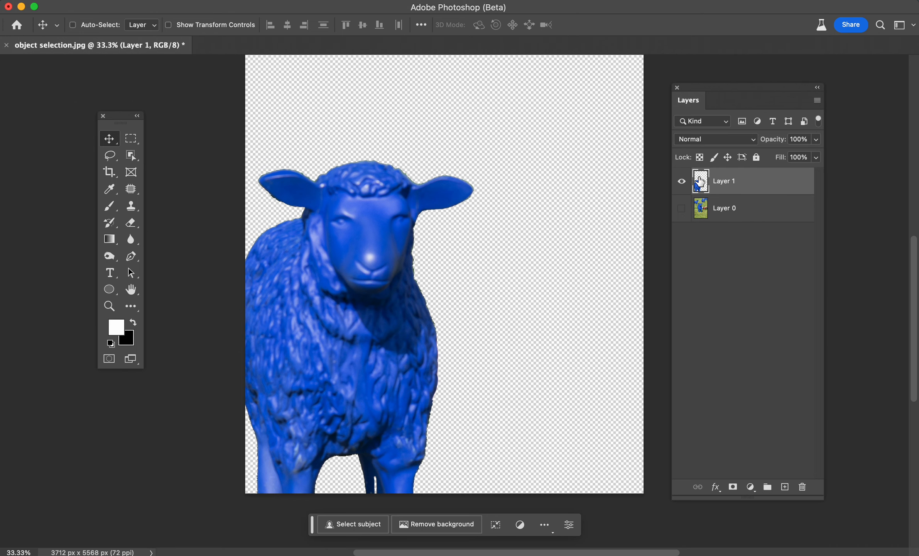
pyautogui.moveTo(397, 272); pyautogui.dragTo(451, 168)
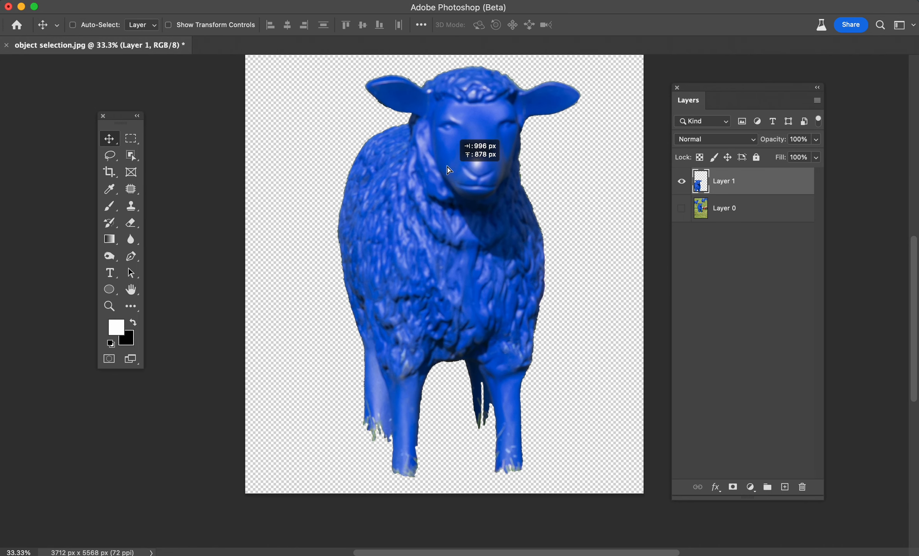
pyautogui.press('super+minus')
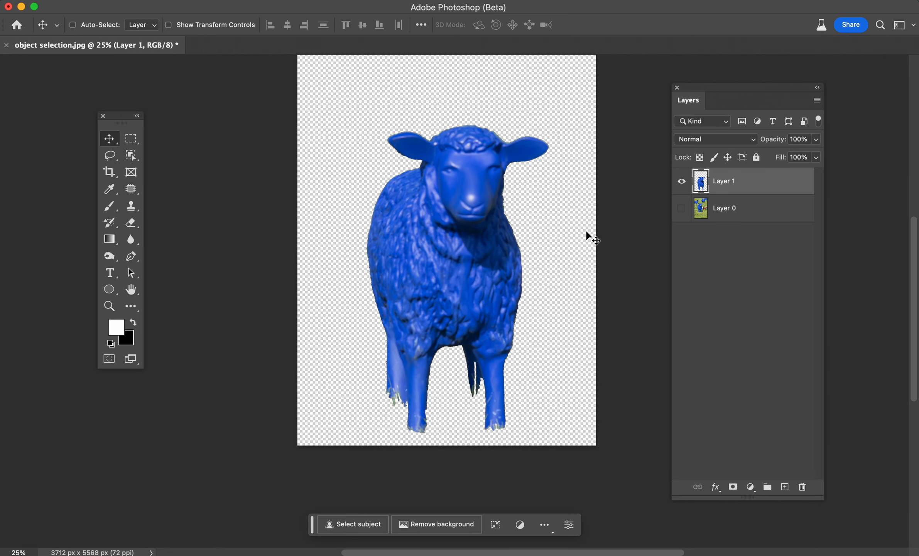
pyautogui.scroll(1, 576, 235)
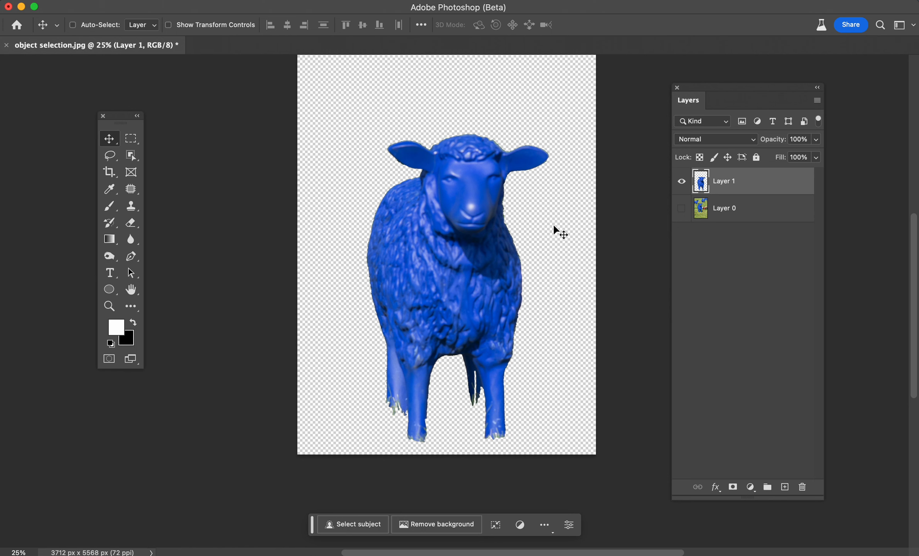
# Load the sheep on Layer 1 as a selection from its layer thumbnail.
pyautogui.scroll(2, 553, 223)
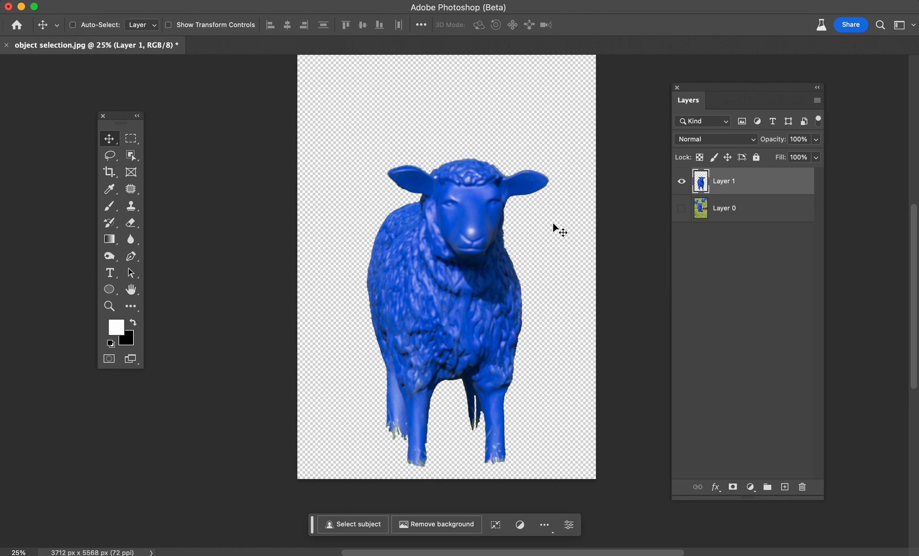
pyautogui.keyDown('super'); pyautogui.click(701, 182); pyautogui.keyUp('super')
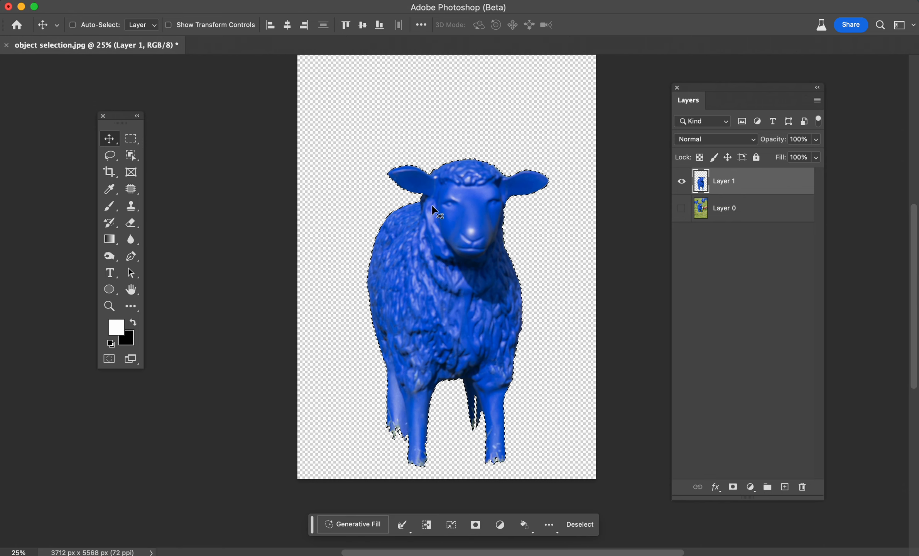
pyautogui.scroll(1, 513, 394)
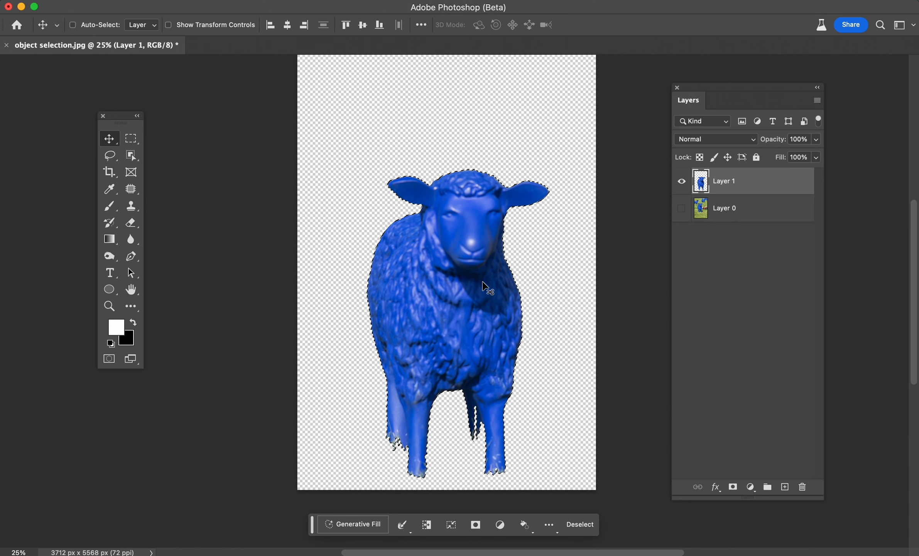
pyautogui.scroll(3, 449, 124)
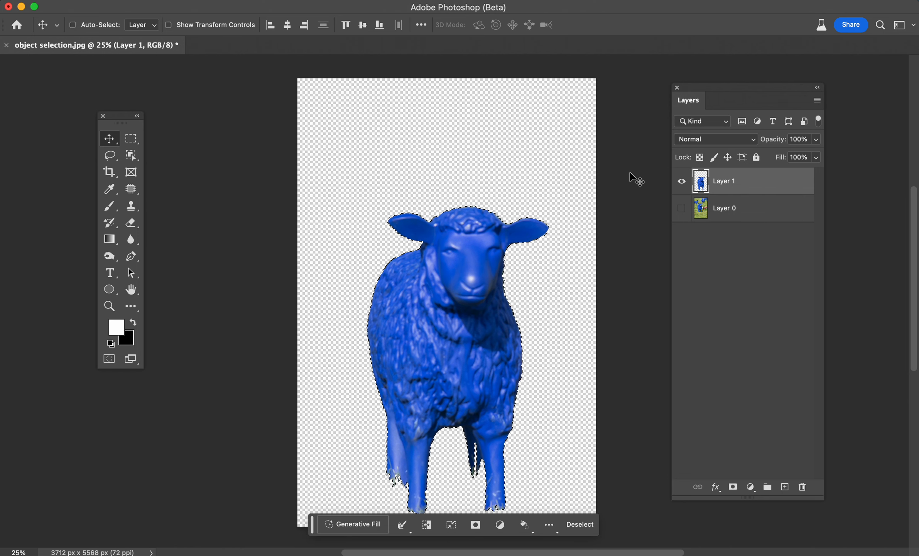
# Hide Layer 1, show Layer 0, and clear the selection.
pyautogui.click(682, 181)
pyautogui.click(682, 208)
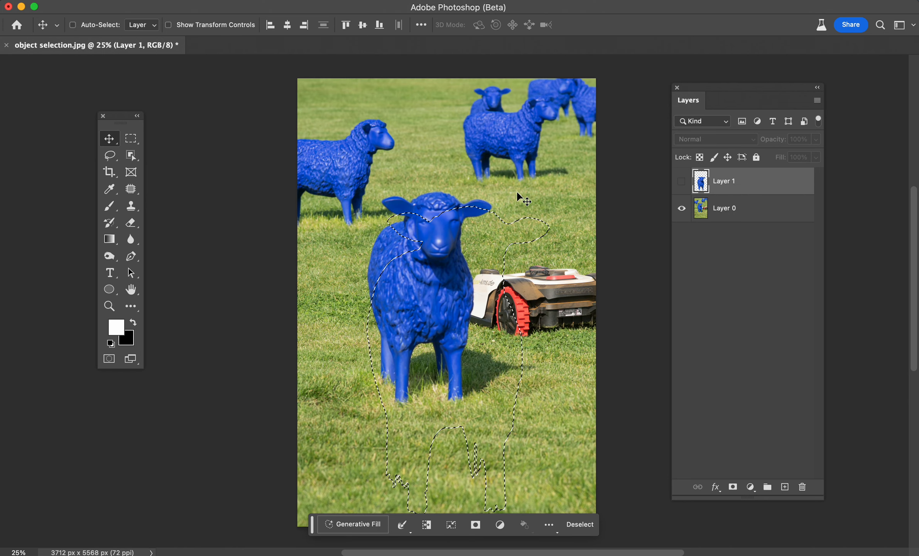
pyautogui.press('super+d')
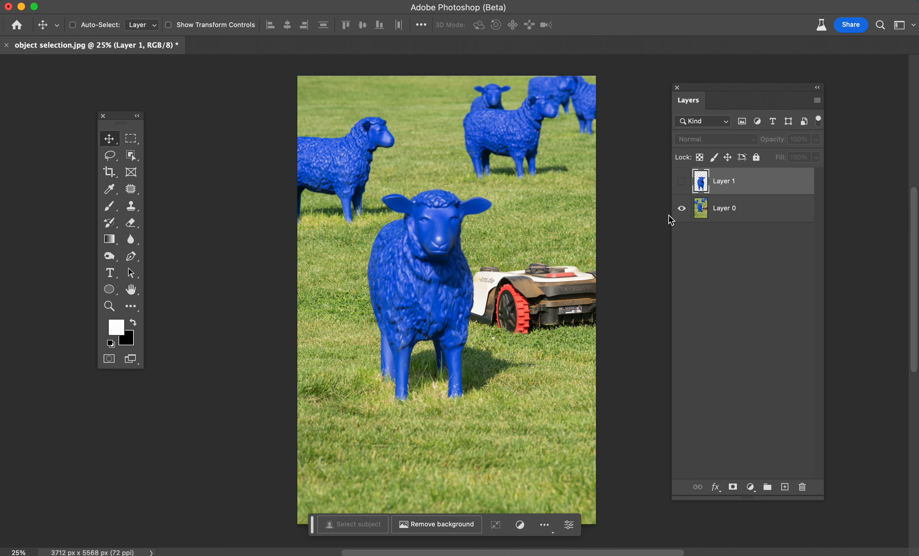
# Make Layer 0 the active layer, loading its pixels as a full-canvas selection and then clearing it.
pyautogui.click(706, 215)
pyautogui.keyDown('super'); pyautogui.click(702, 213); pyautogui.keyUp('super')
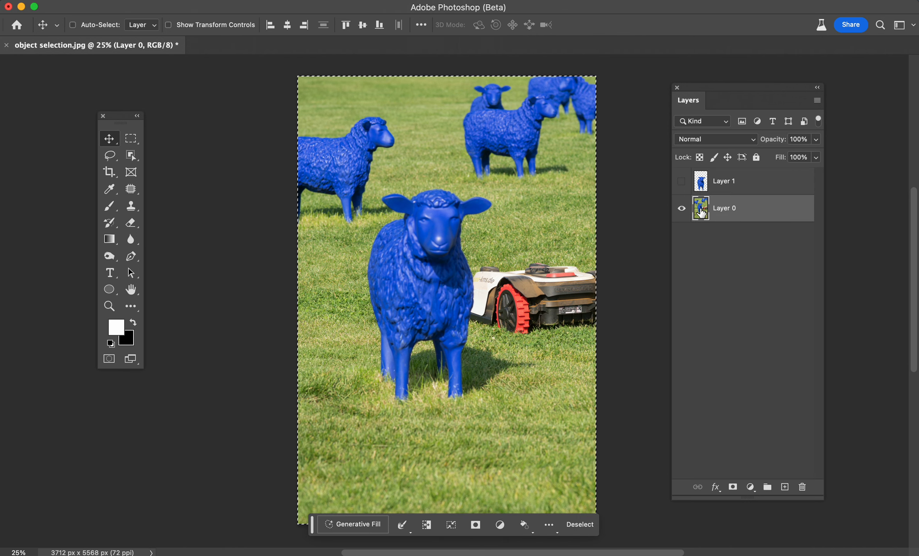
pyautogui.scroll(-1, 629, 243)
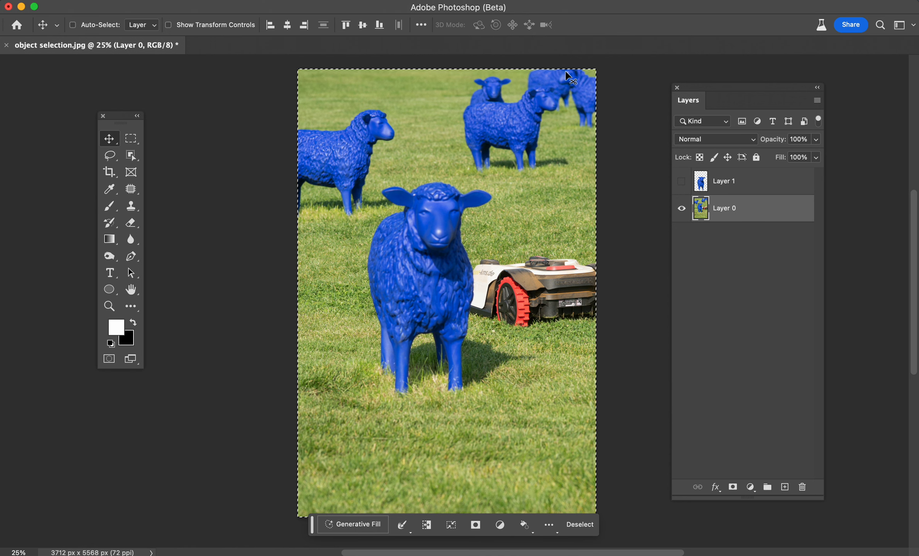
pyautogui.scroll(-3, 304, 243)
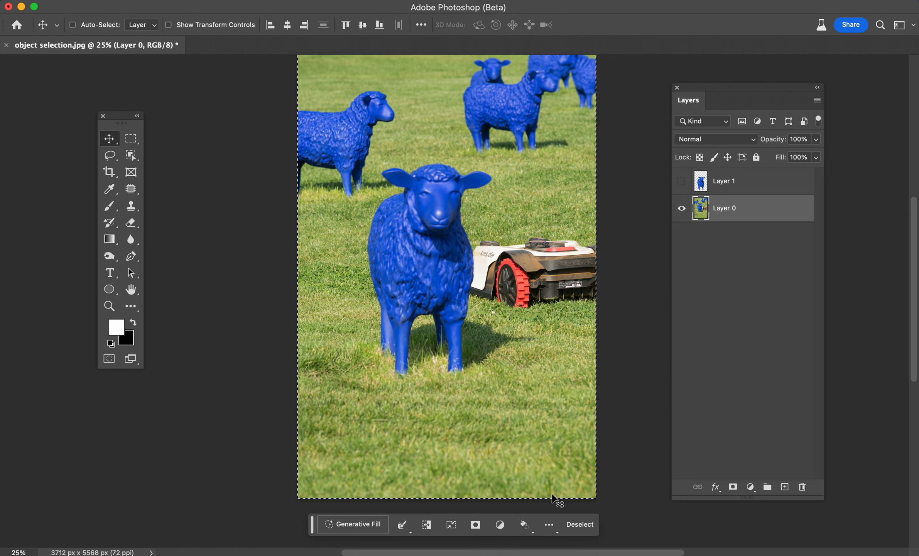
pyautogui.scroll(1, 627, 191)
pyautogui.scroll(2, 627, 192)
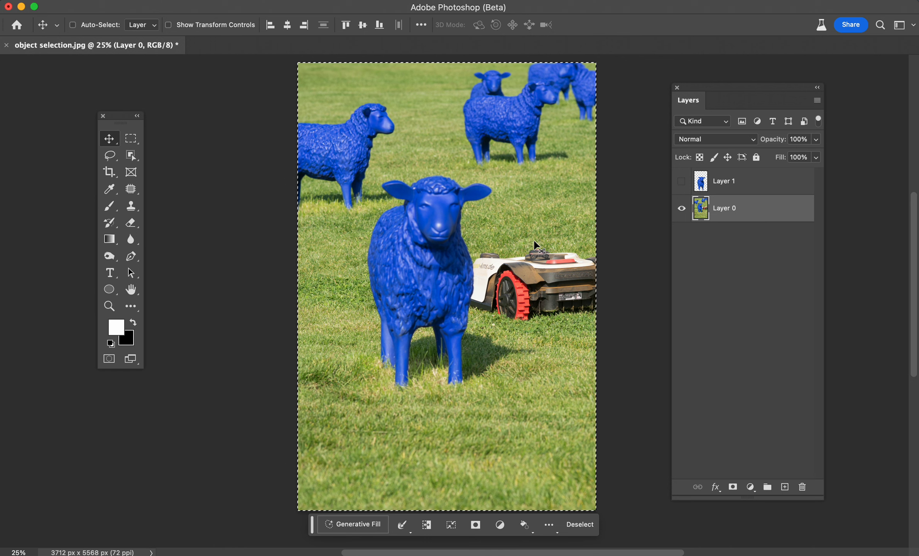
pyautogui.press('super+d')
pyautogui.moveTo(526, 190)
pyautogui.mouseDown()
pyautogui.moveTo(485, 268)
pyautogui.moveTo(580, 178)
pyautogui.moveTo(449, 138)
pyautogui.moveTo(442, 198)
pyautogui.moveTo(475, 189)
pyautogui.moveTo(528, 200)
pyautogui.mouseUp()
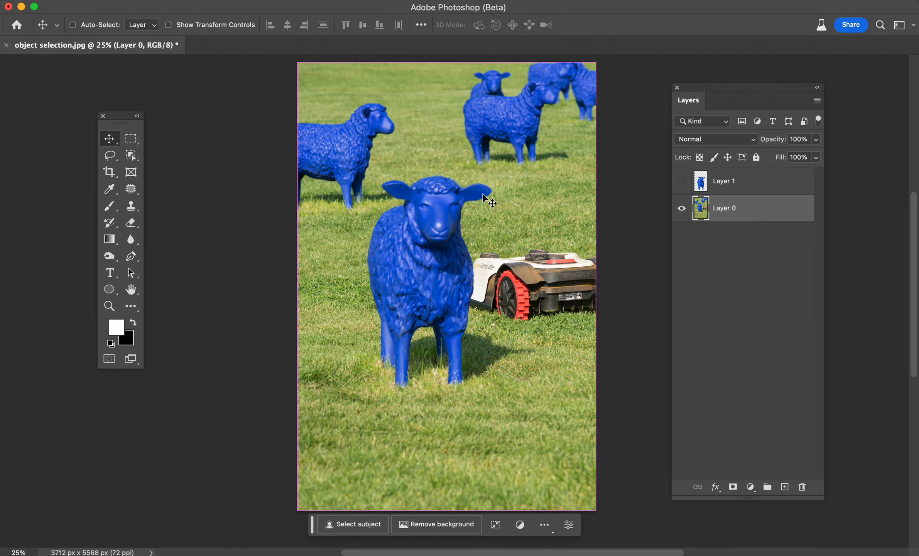